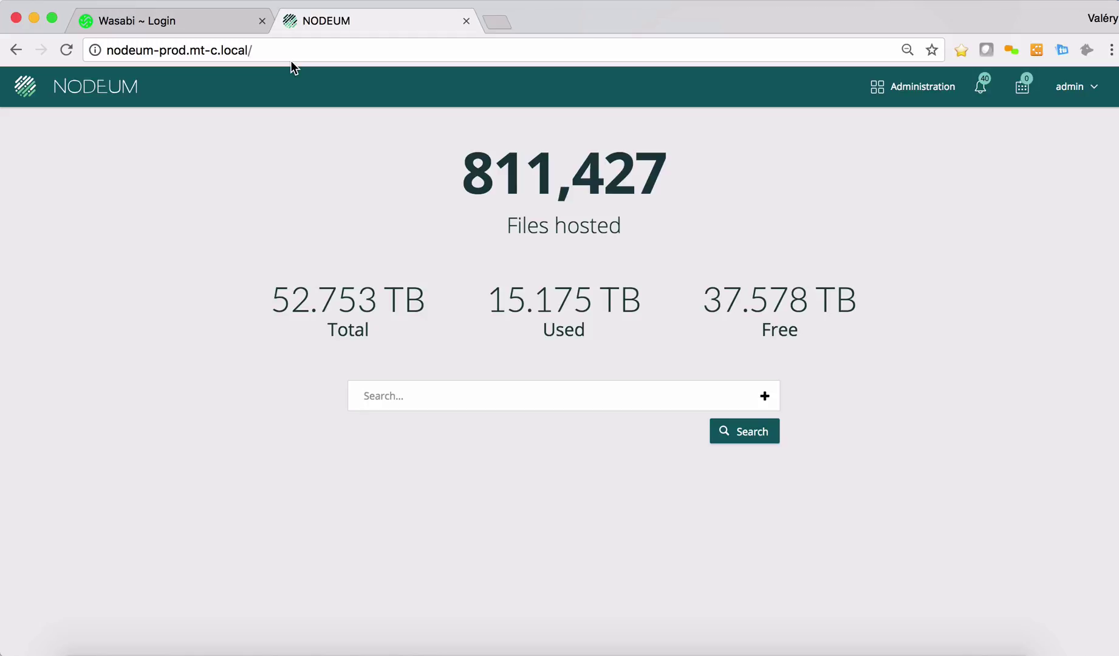
- Sign in to the Wasabi Console root account with the saved e-mail and the account password
click(187, 20)
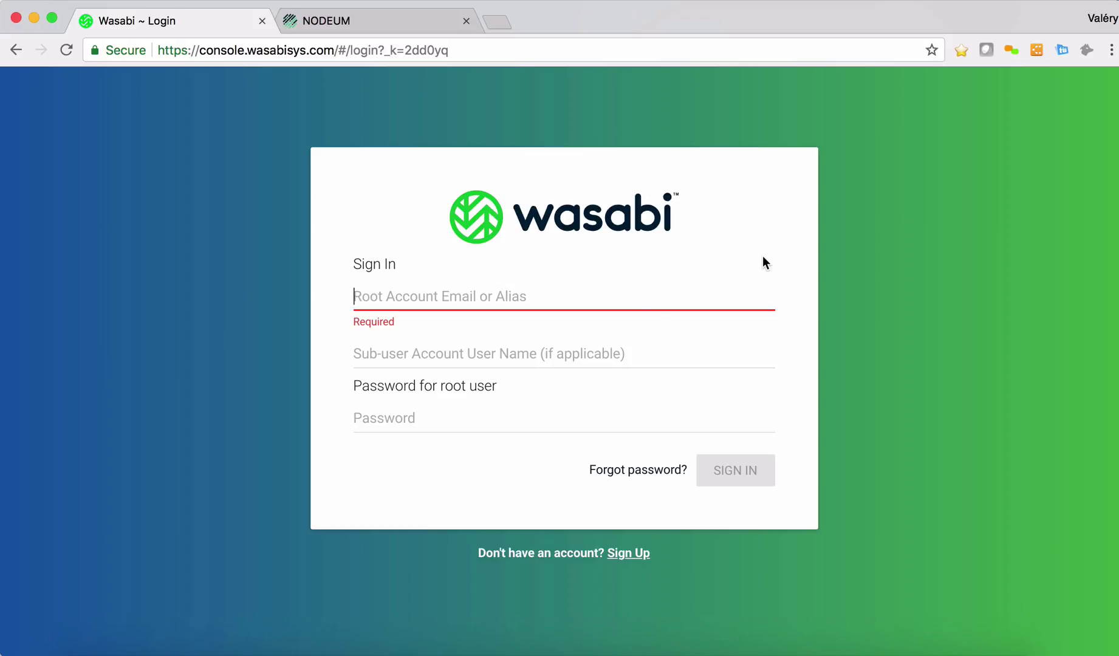
click(673, 333)
click(532, 390)
text(********)
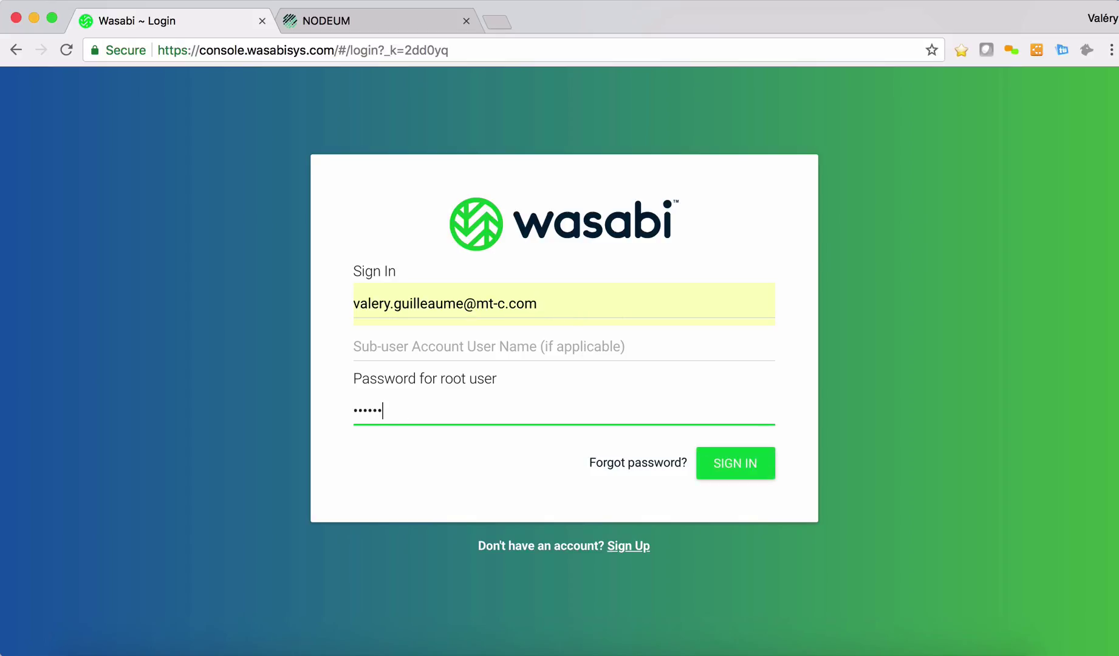
key(Return)
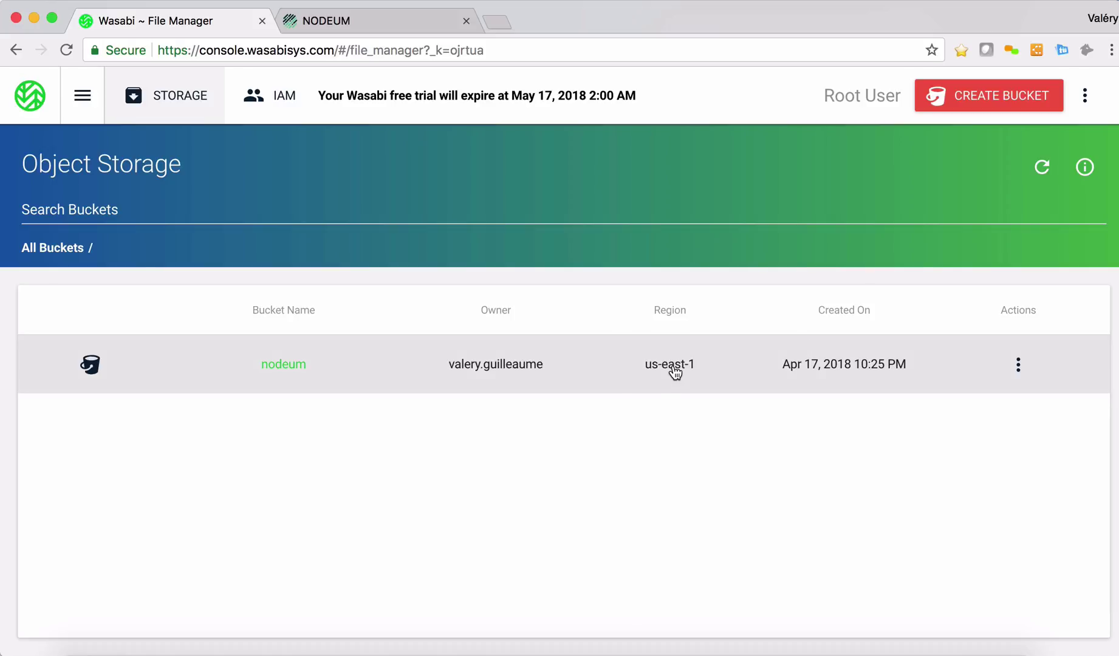
click(1018, 366)
click(938, 389)
scroll(172, 395, down, 1)
scroll(414, 220, down, 1)
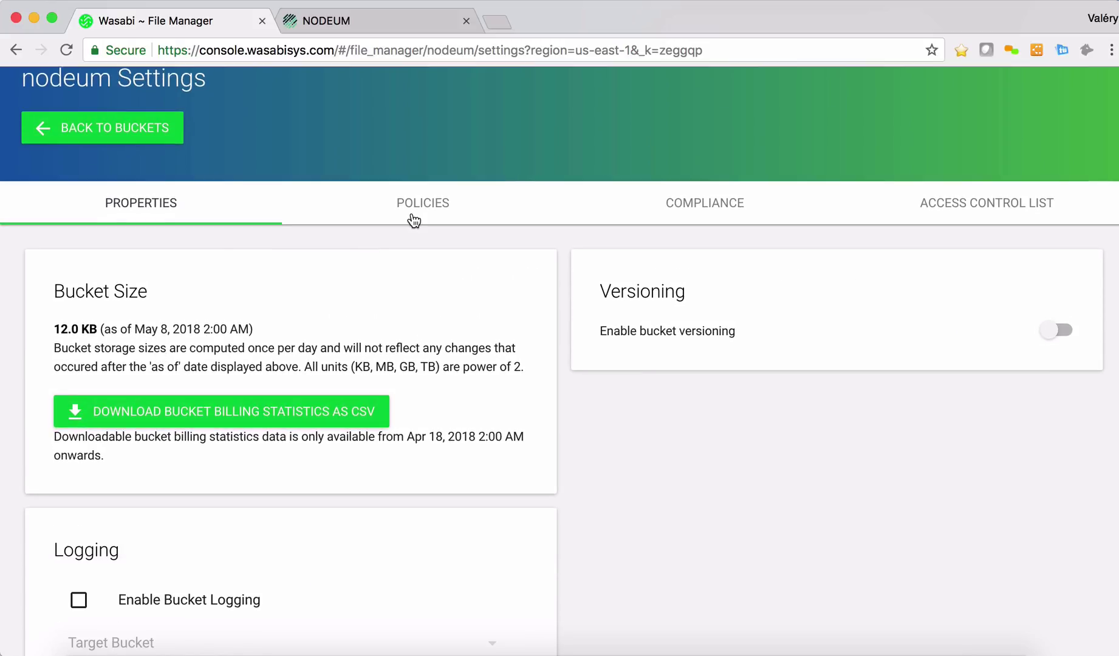
click(413, 220)
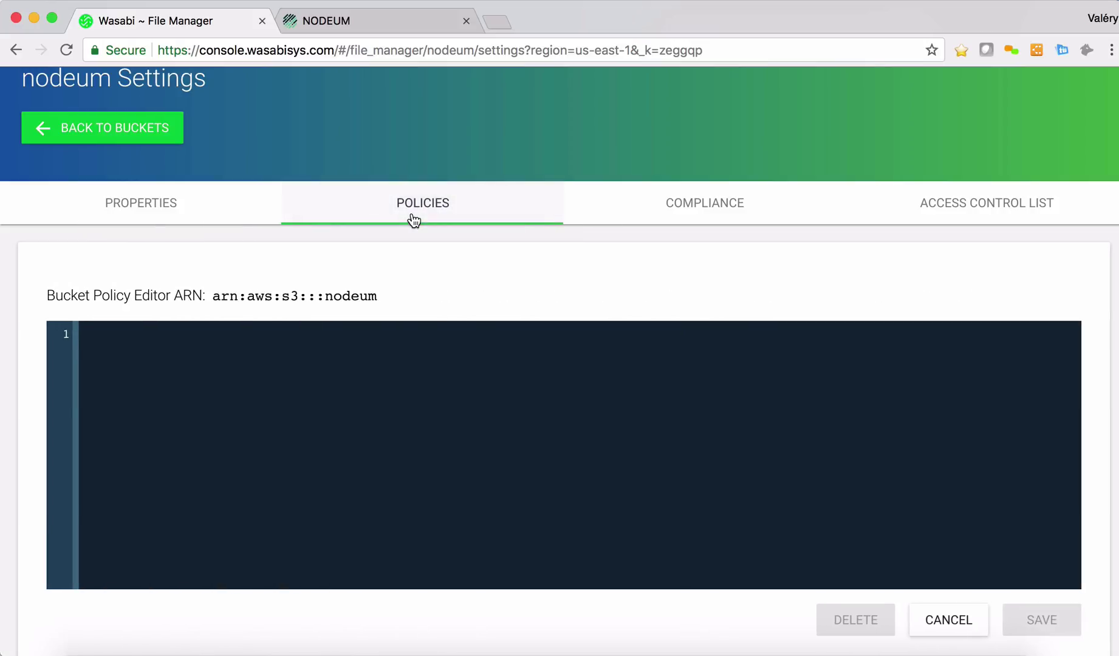
click(747, 211)
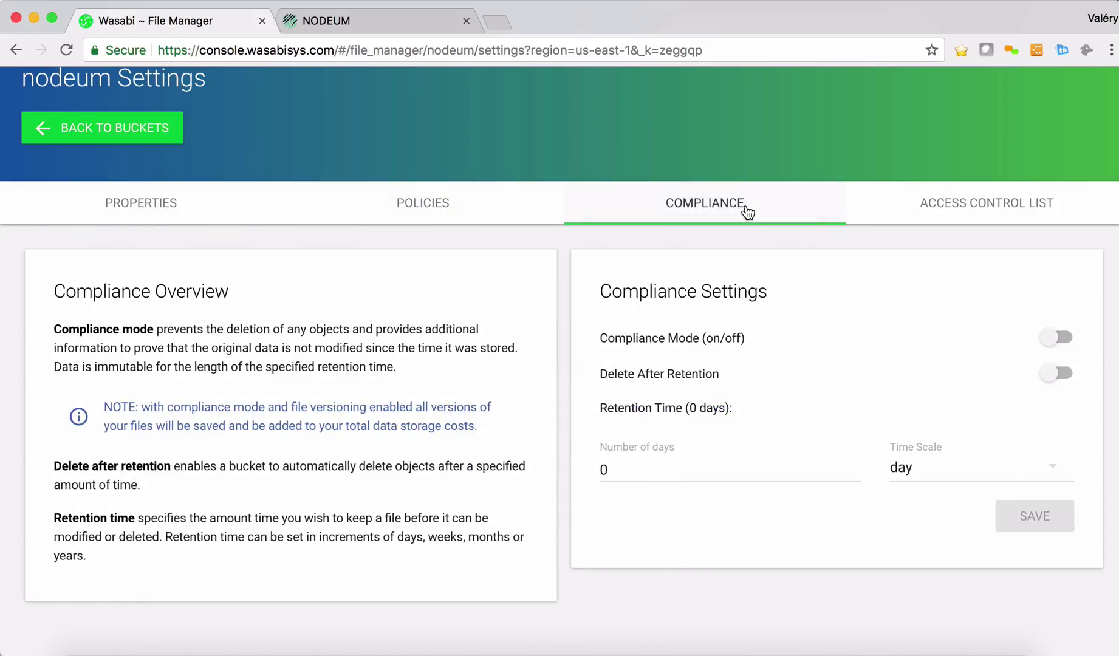
click(949, 201)
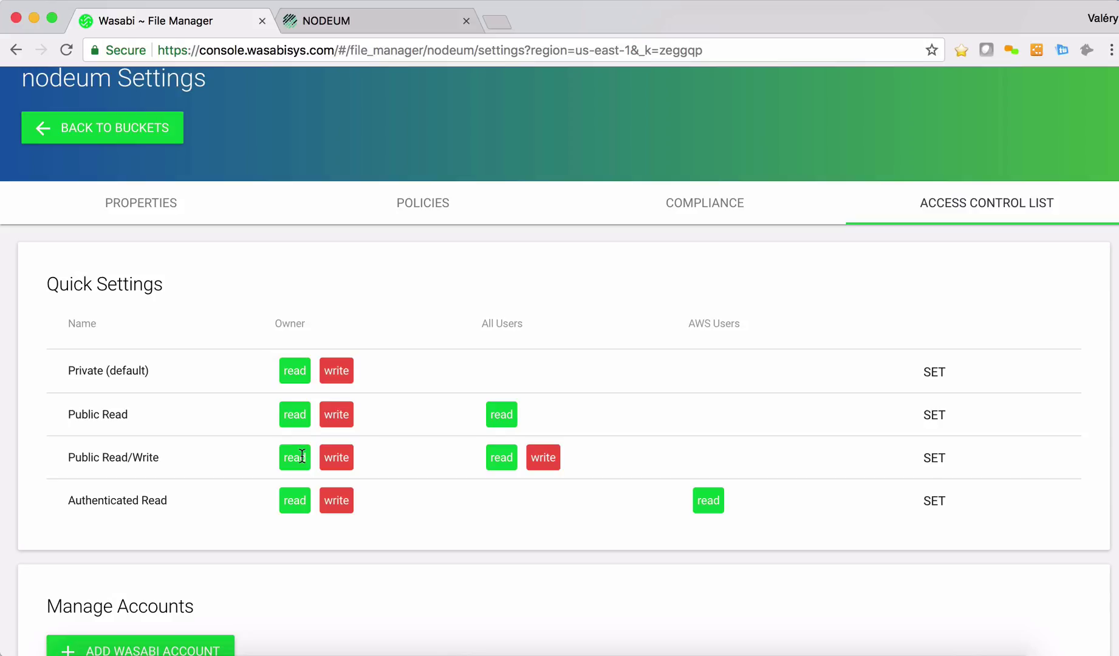
click(82, 141)
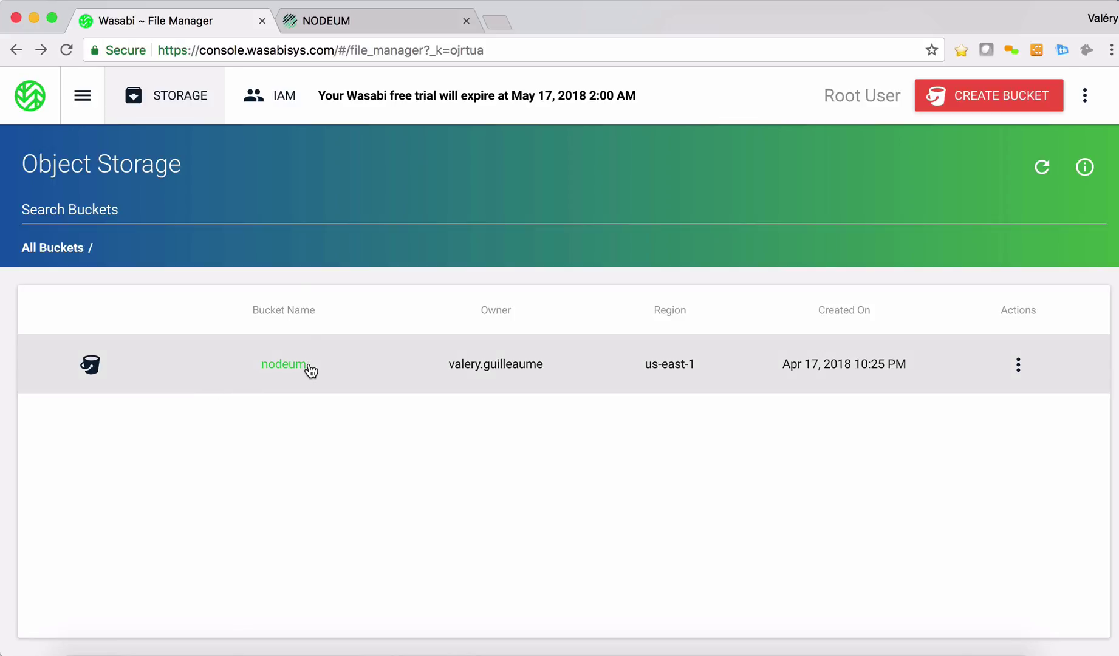
- Go to Nodeum's Administration > Storage Configuration > Cloud Configuration list
click(313, 28)
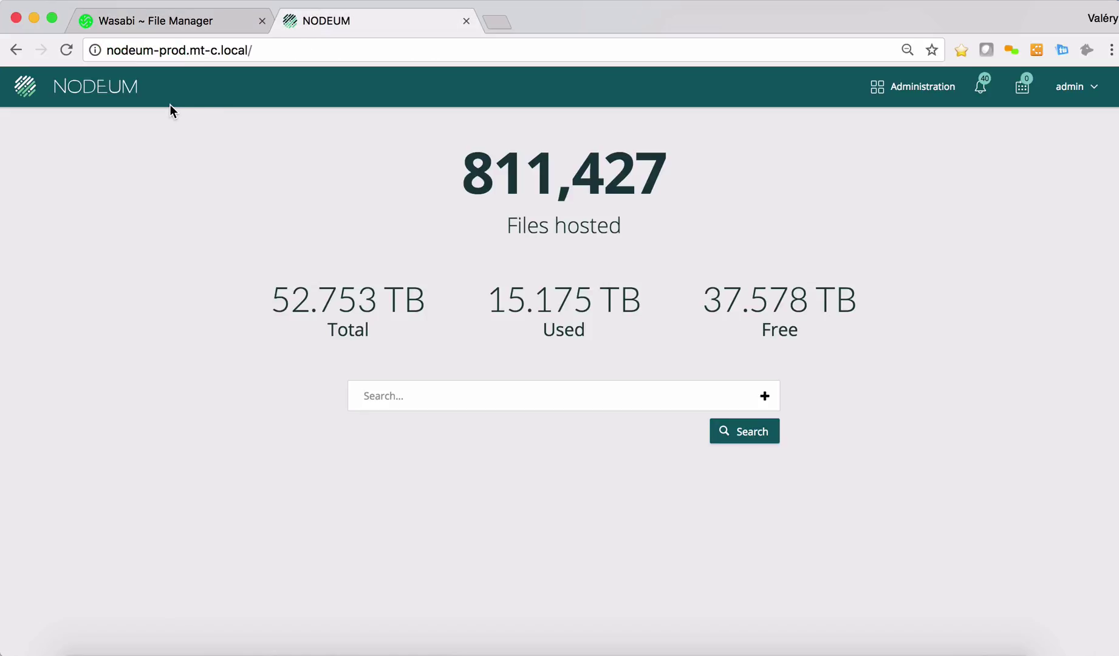
click(980, 86)
click(912, 86)
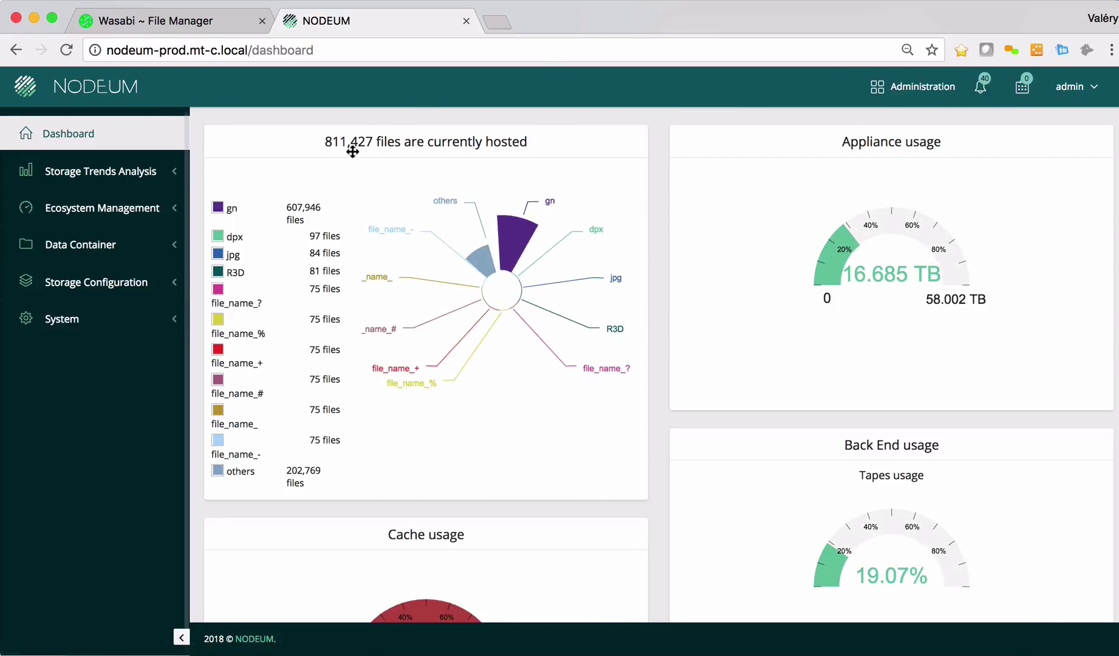
click(68, 299)
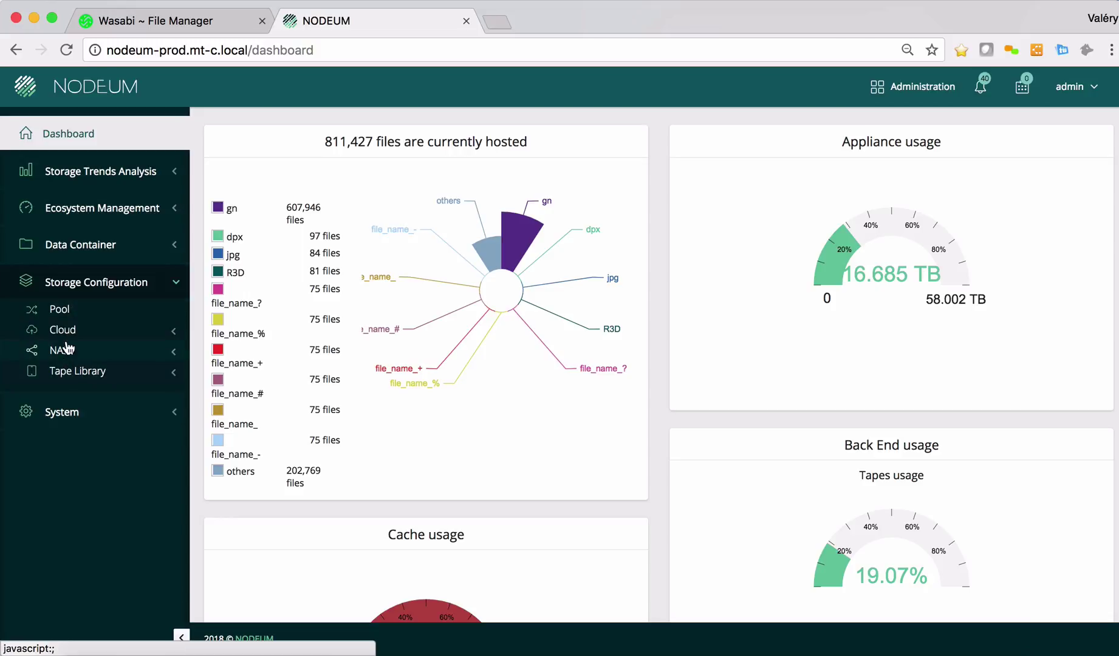
click(64, 331)
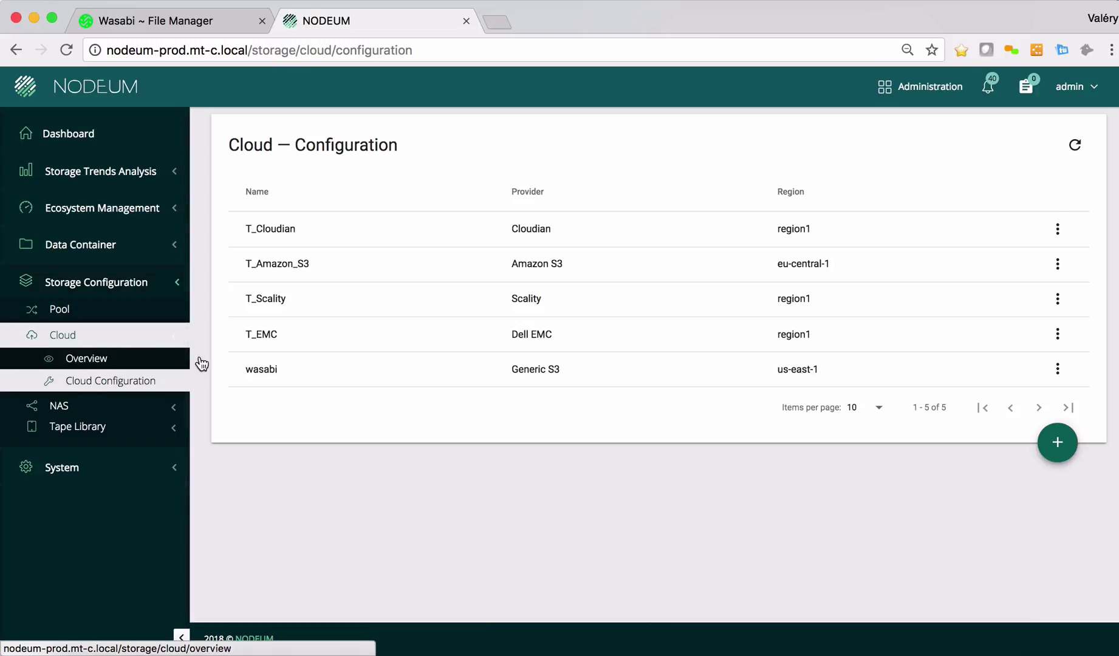
- Test the wasabi connector's connection, which finds 1 bucket, and close its settings
click(1057, 369)
click(1028, 411)
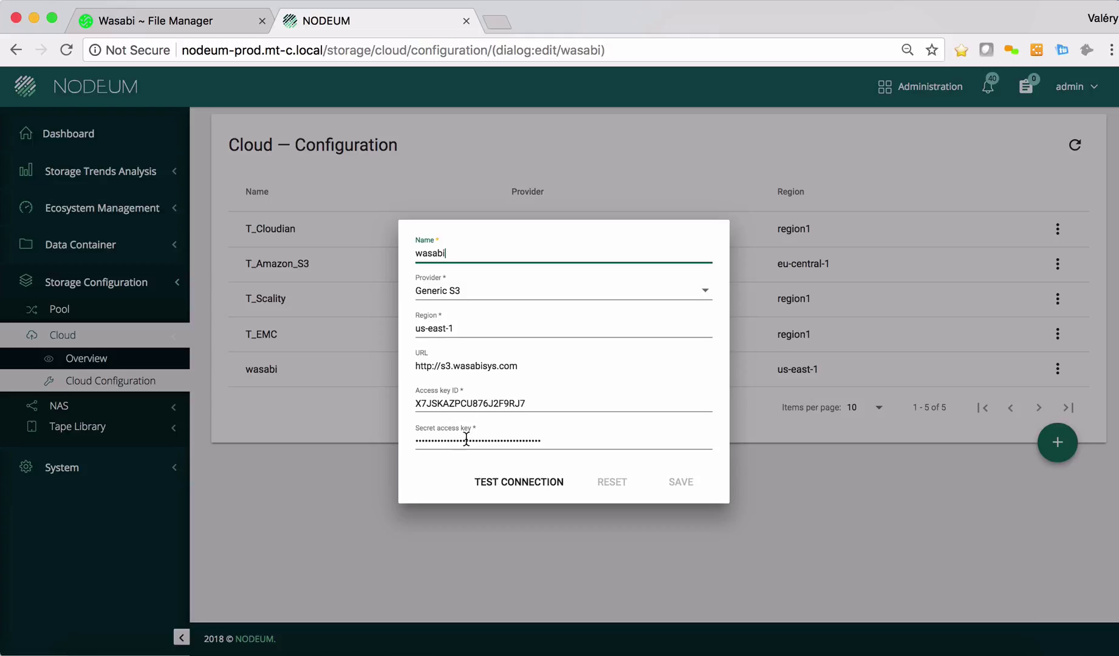
click(513, 484)
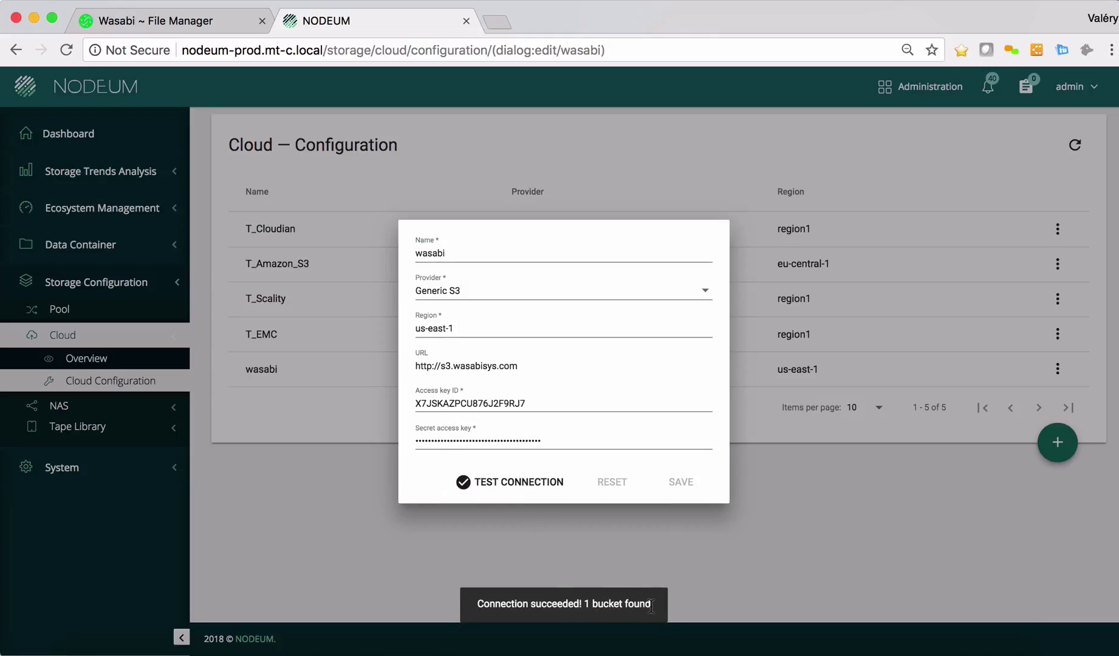
click(836, 509)
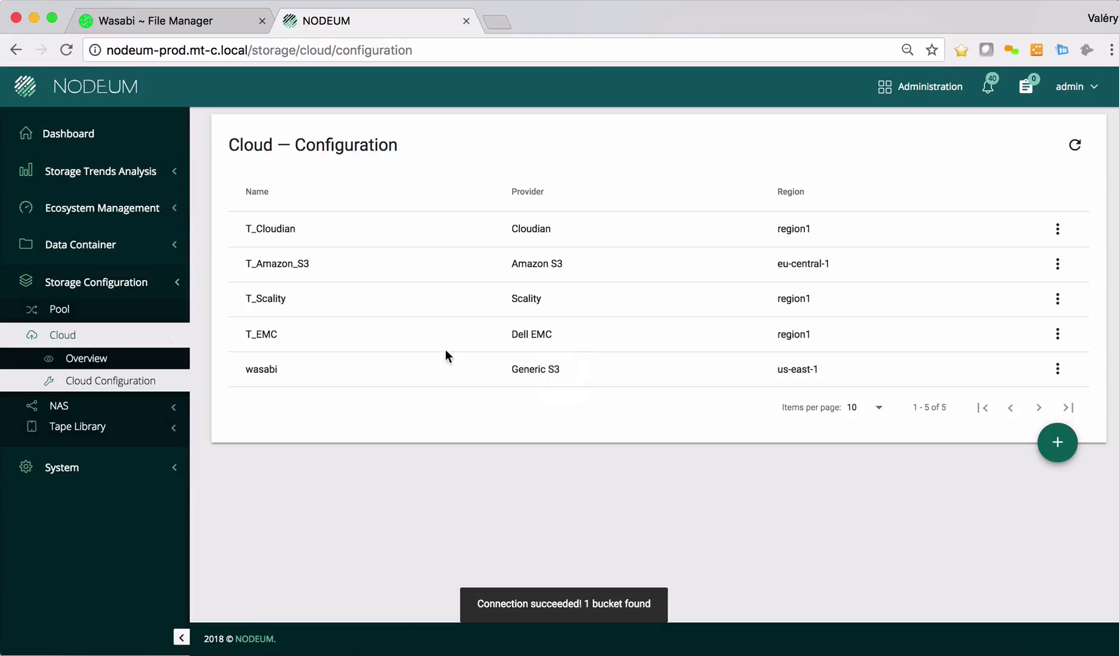
- Show the Cloud Overview at 100 items per page, listing all 12 buckets including nodeum and bvideo
click(73, 362)
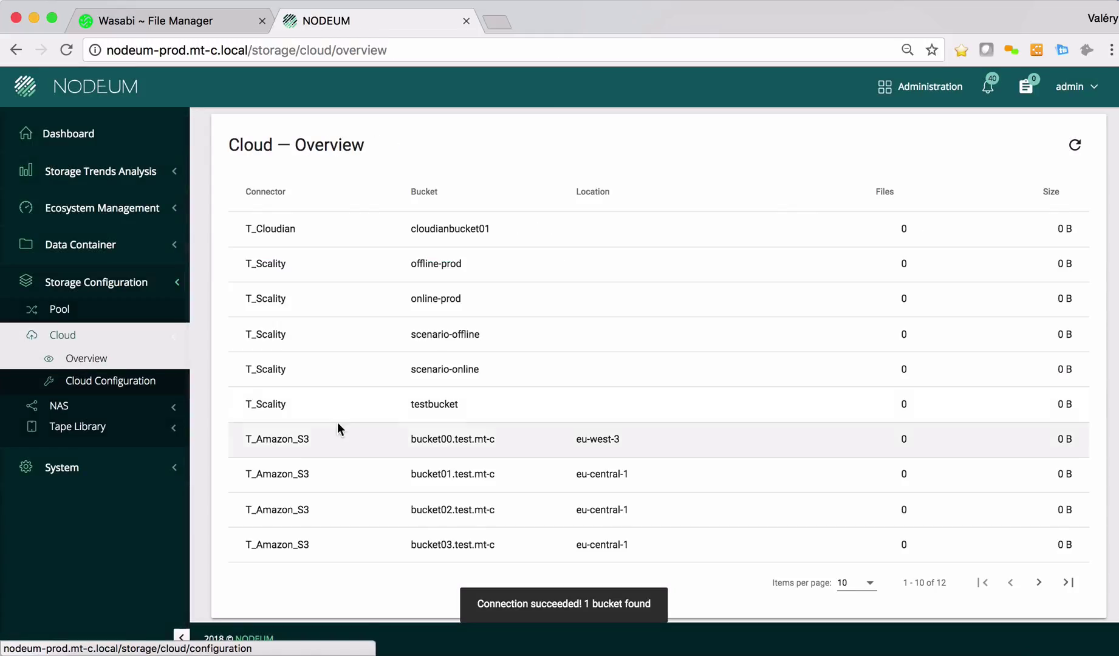
click(874, 584)
click(850, 576)
scroll(604, 532, down, 3)
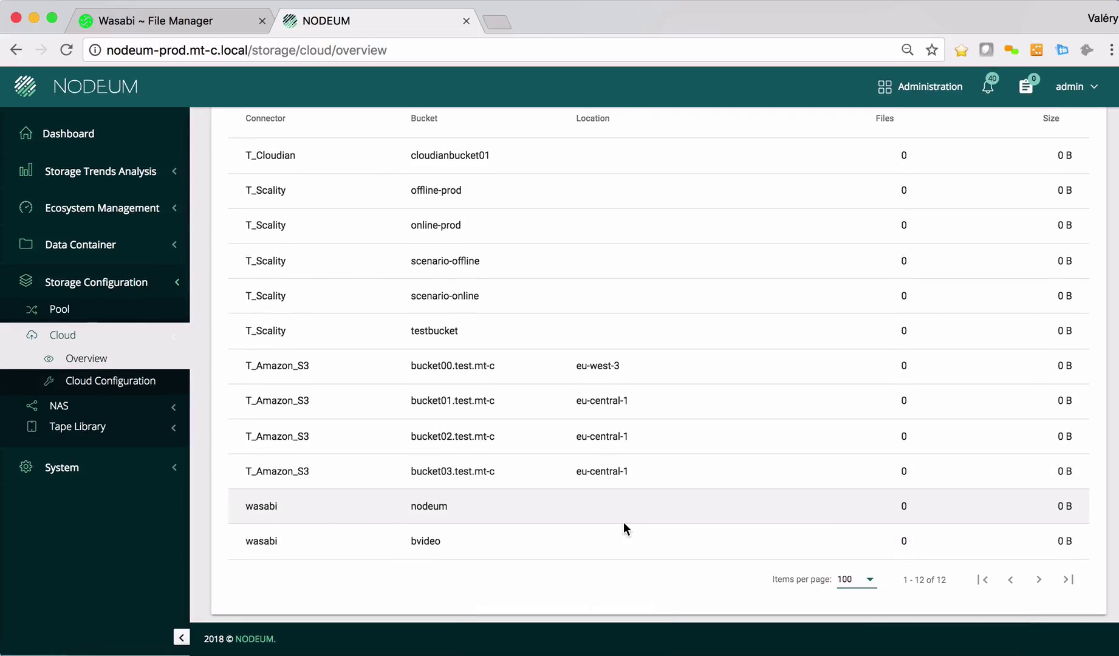
triple_click(242, 509)
click(365, 508)
scroll(456, 510, up, 3)
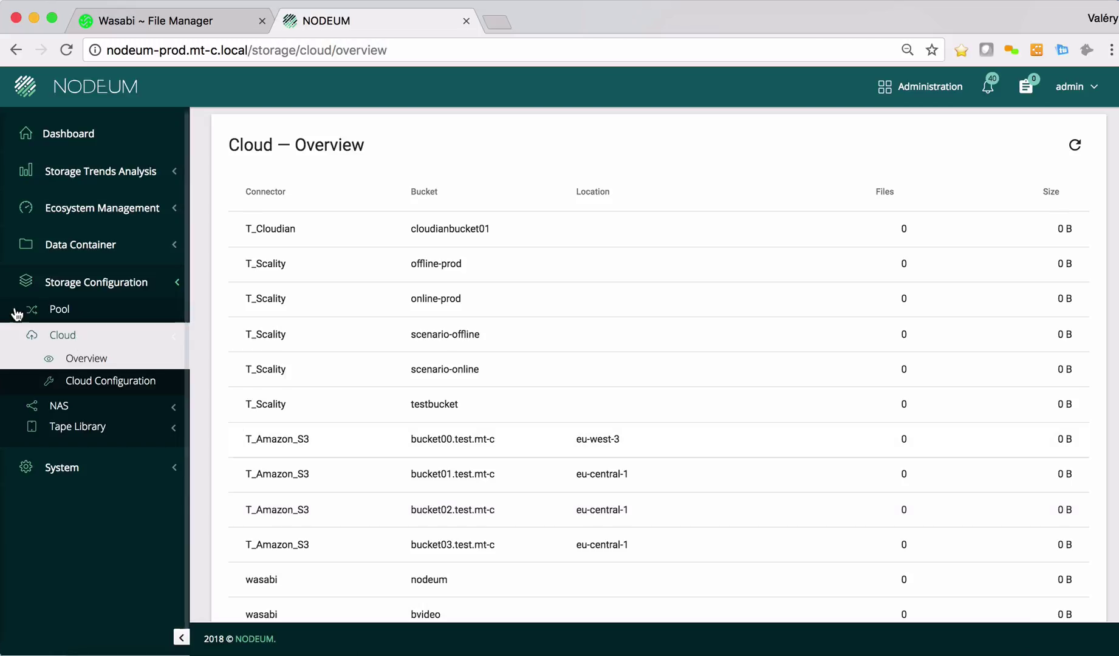
- Expand the WASA cloud pool and inspect its settings, which use the wasabi nodeum bucket
click(59, 312)
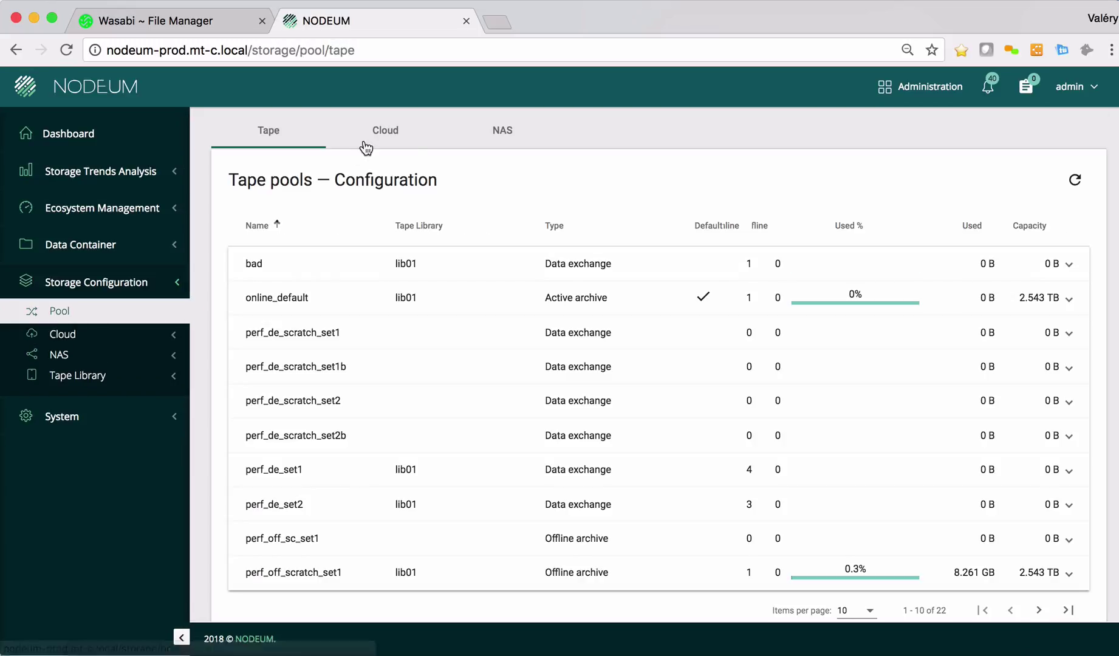
click(396, 138)
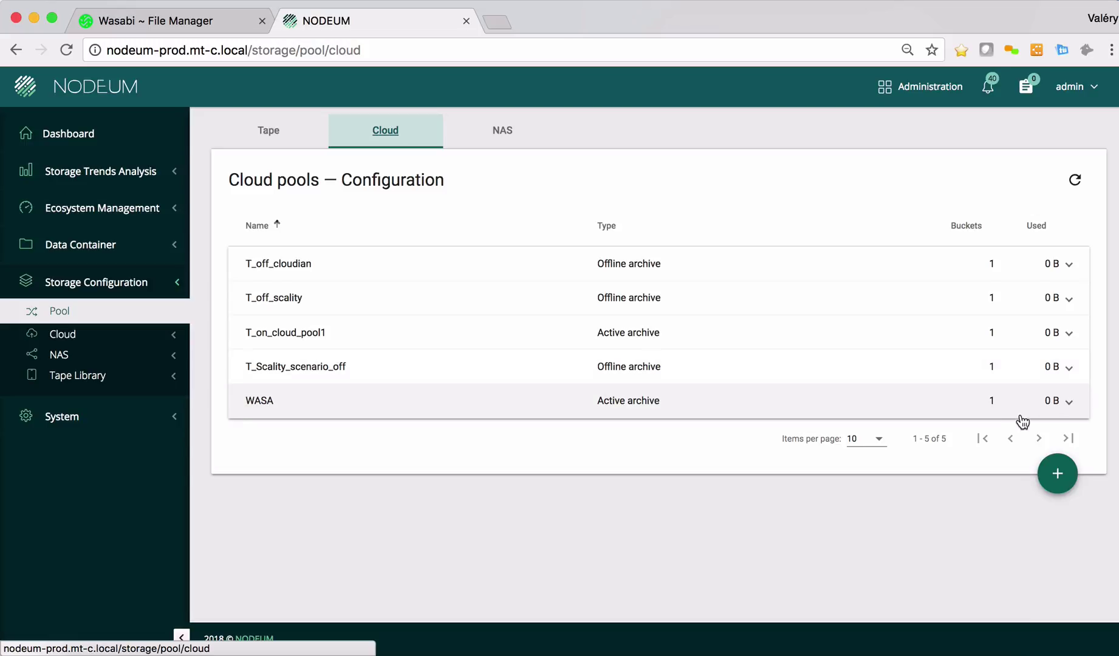
click(1066, 402)
scroll(530, 483, down, 1)
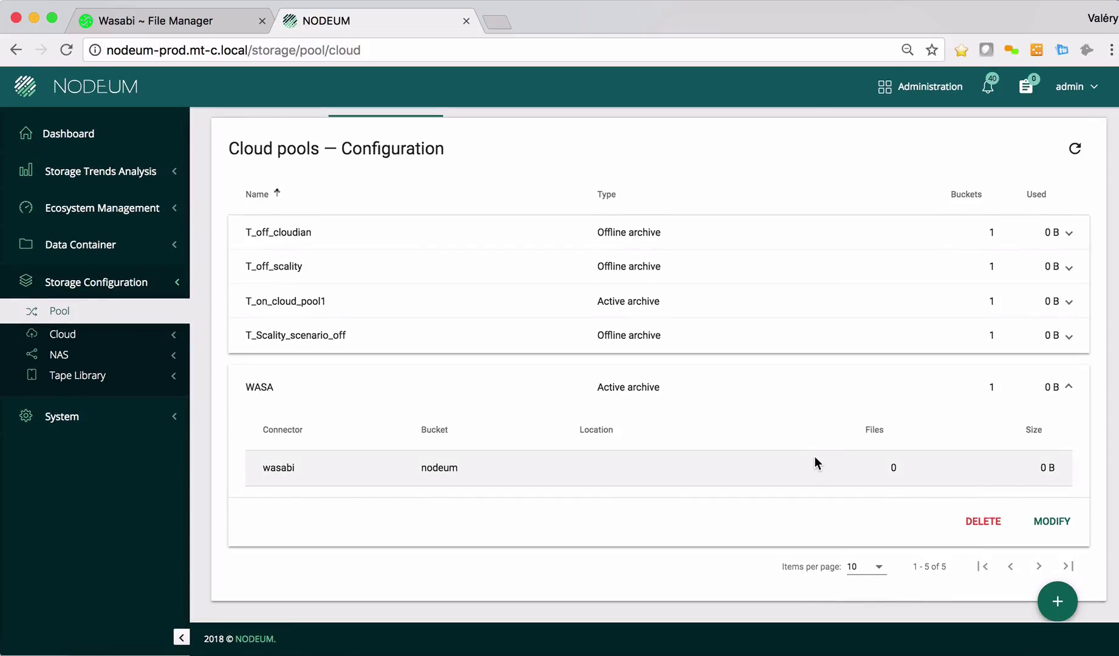
click(1048, 521)
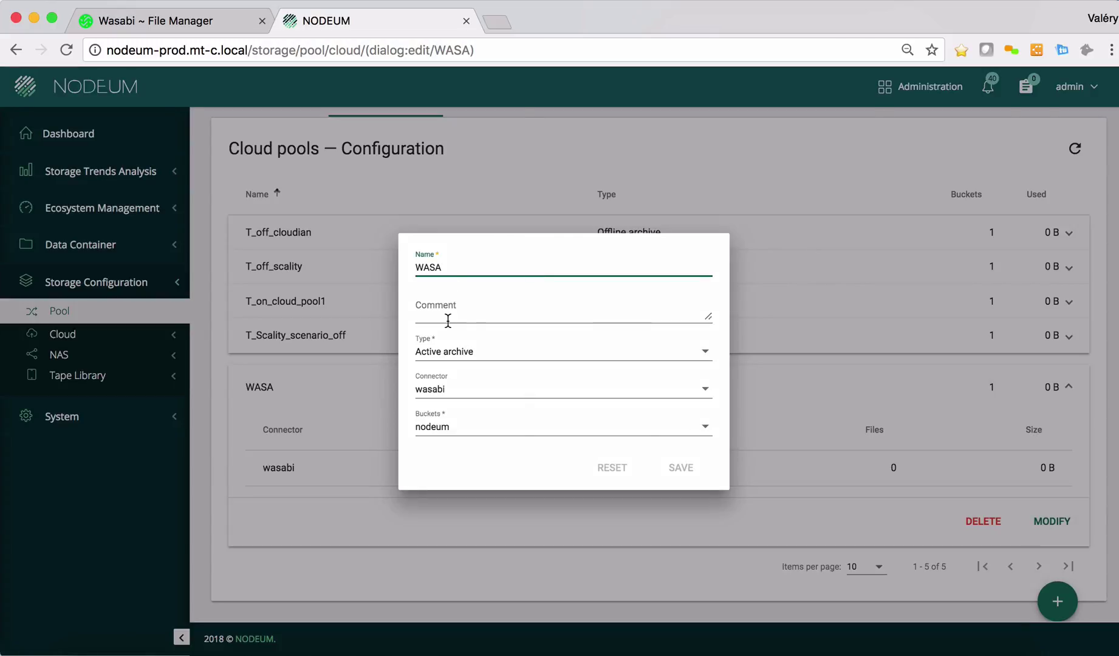
click(477, 520)
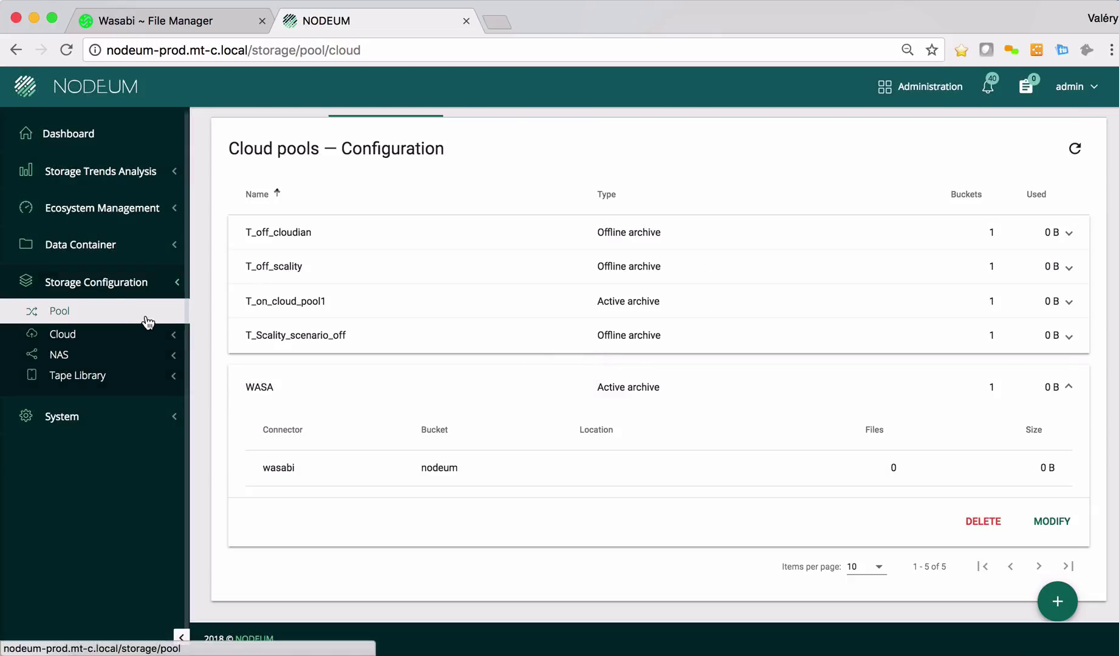
- Open the Network Folders shares list under Data Container
click(70, 221)
click(93, 324)
click(92, 295)
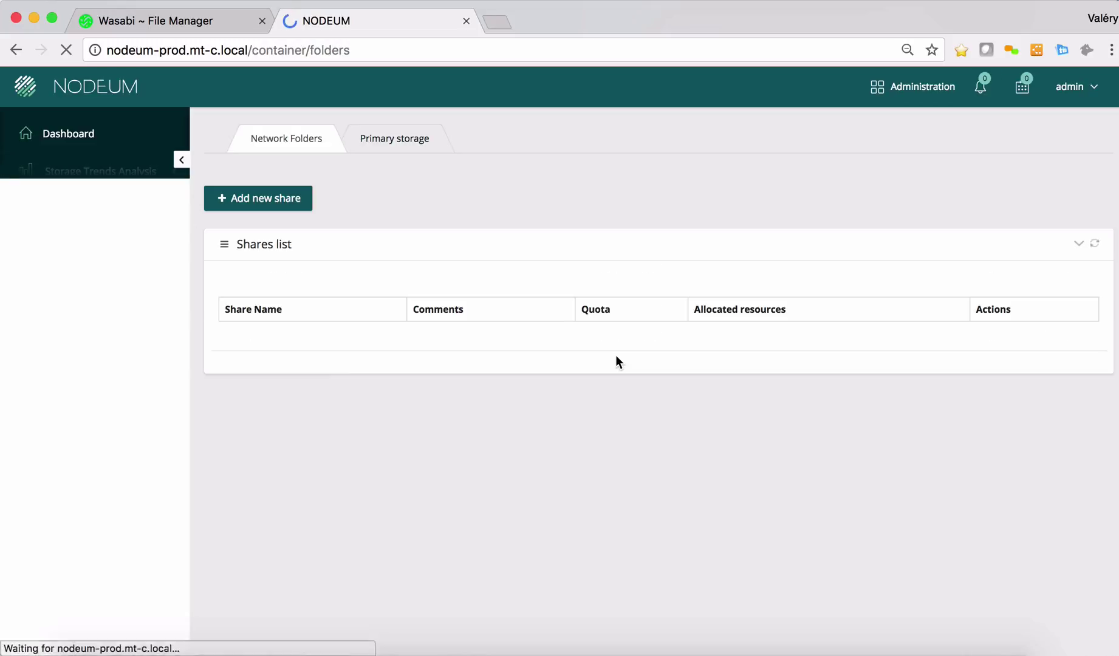
scroll(615, 361, down, 5)
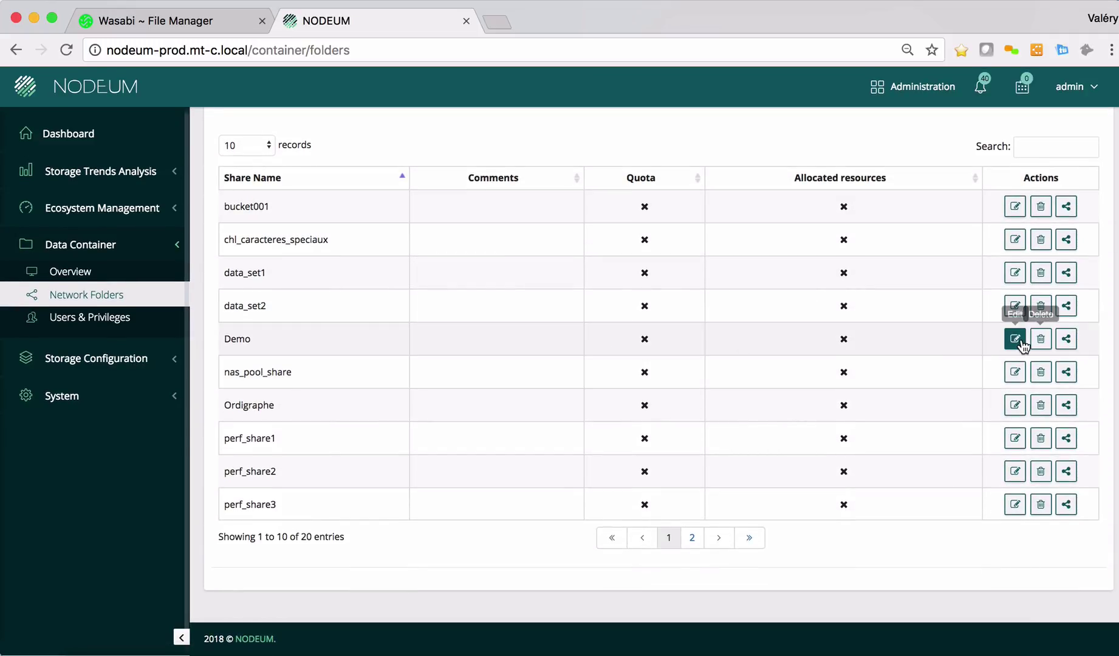
- Review the Demo share's settings and user privileges, leaving both unchanged
click(1014, 339)
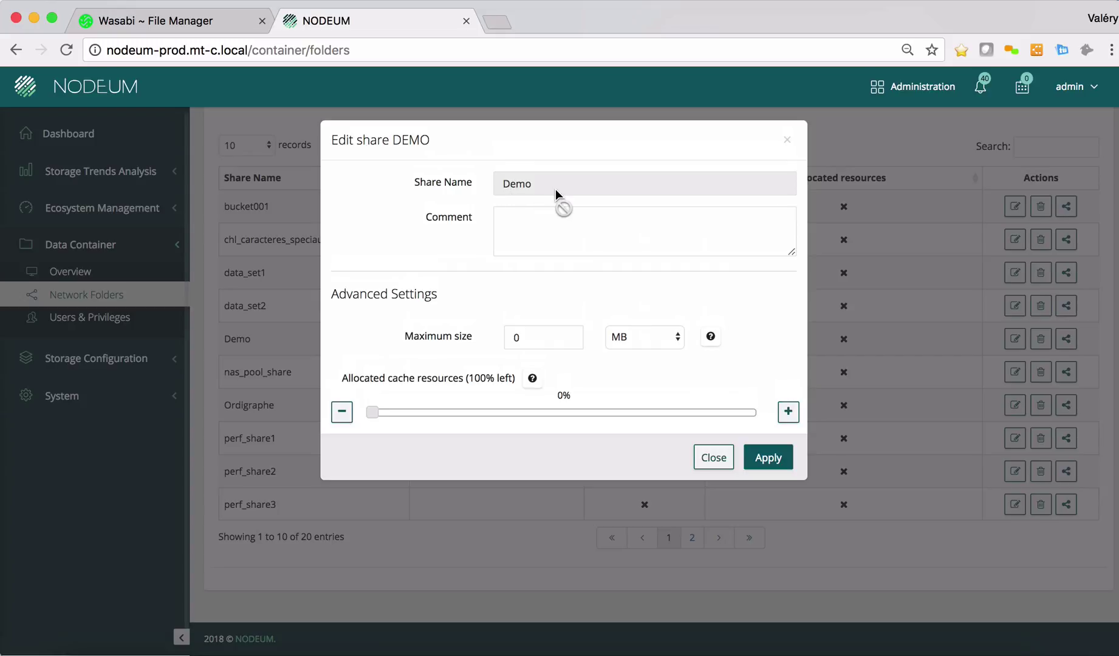
click(728, 463)
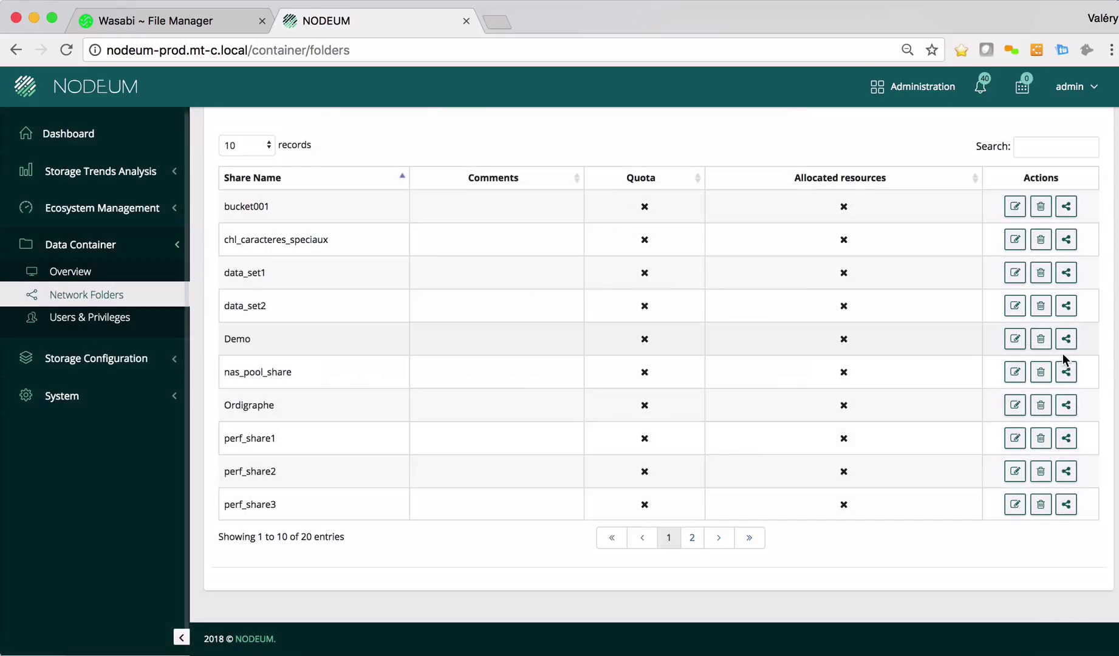
click(1064, 342)
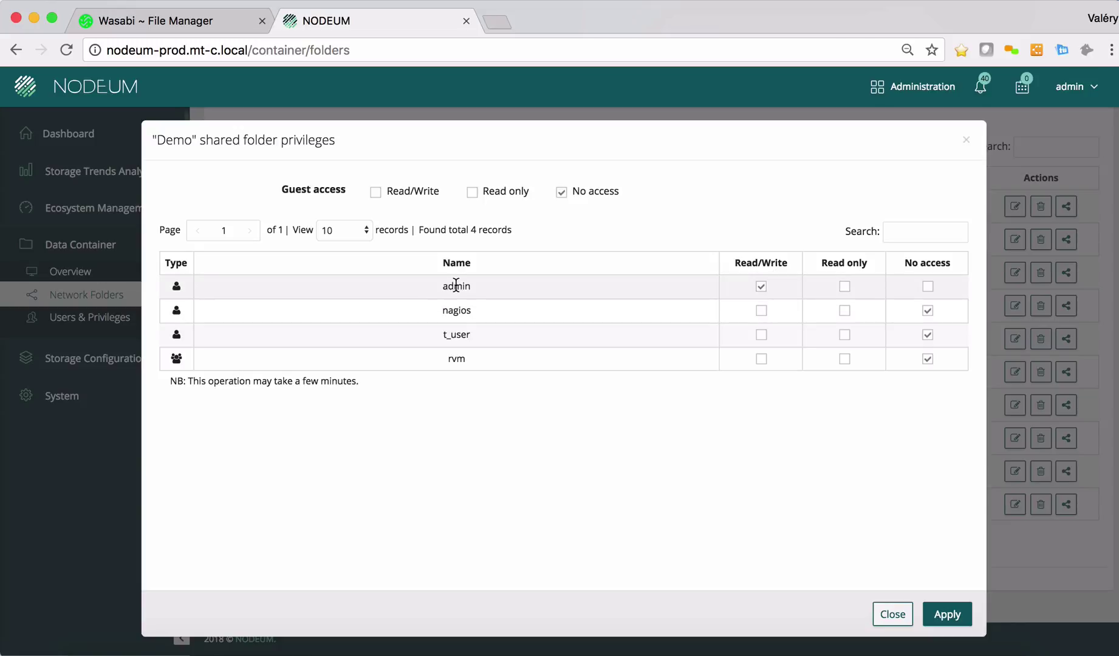
click(892, 615)
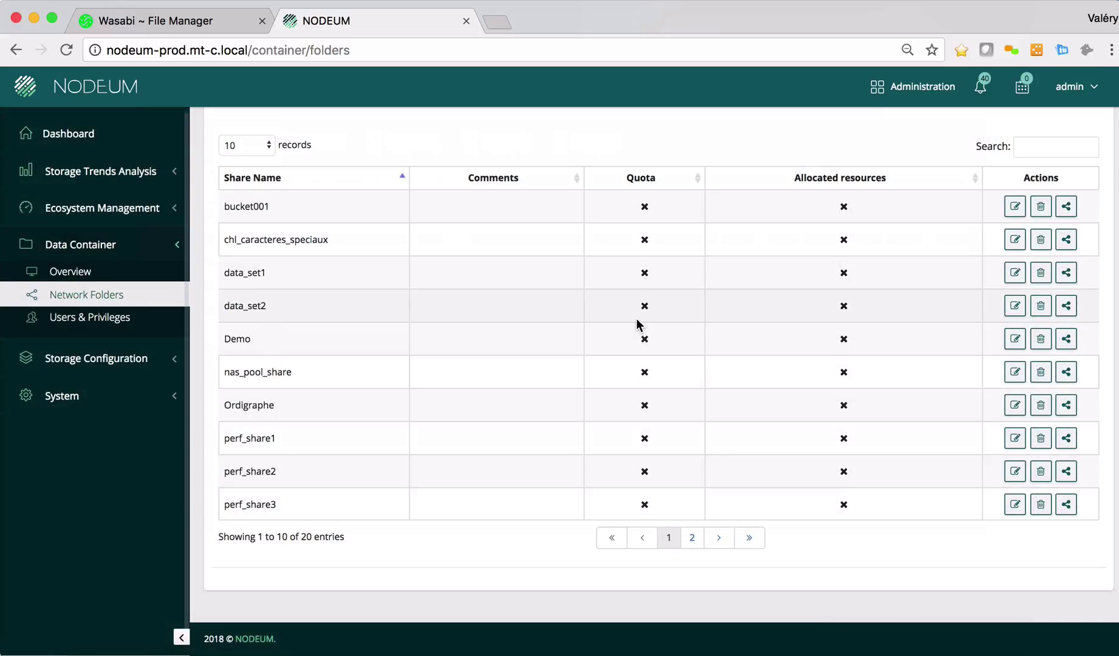
scroll(637, 325, up, 3)
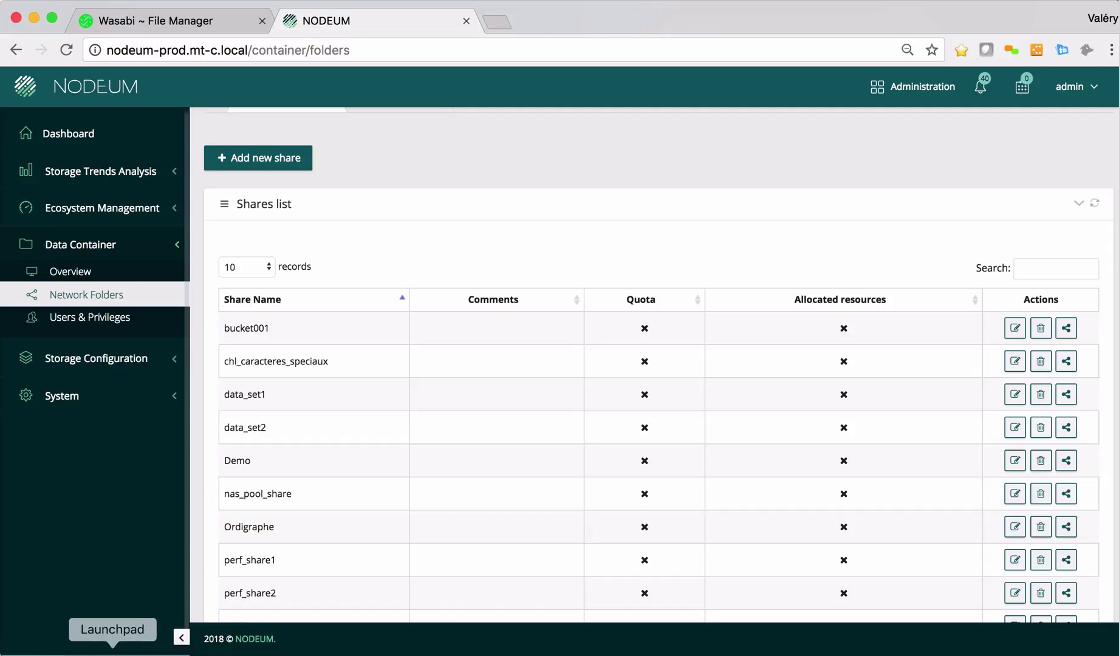
- Connect Finder to the nodeum-prod.mt-c.local server and close the leftover Finder tabs
click(82, 652)
drag(397, 345, 294, 81)
click(276, 570)
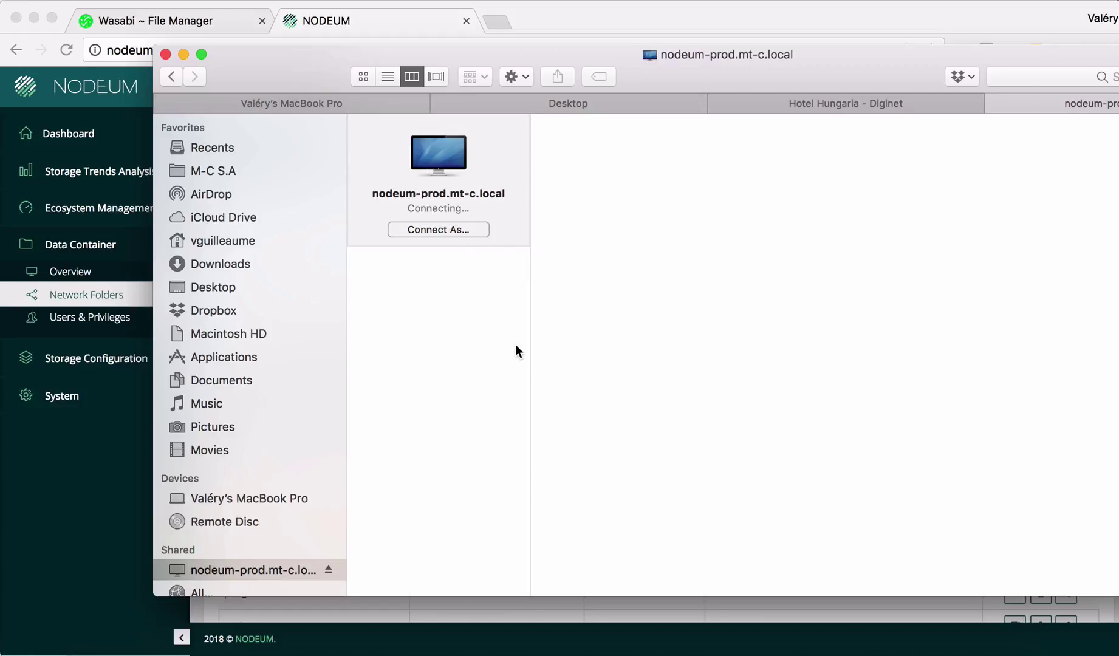
click(716, 103)
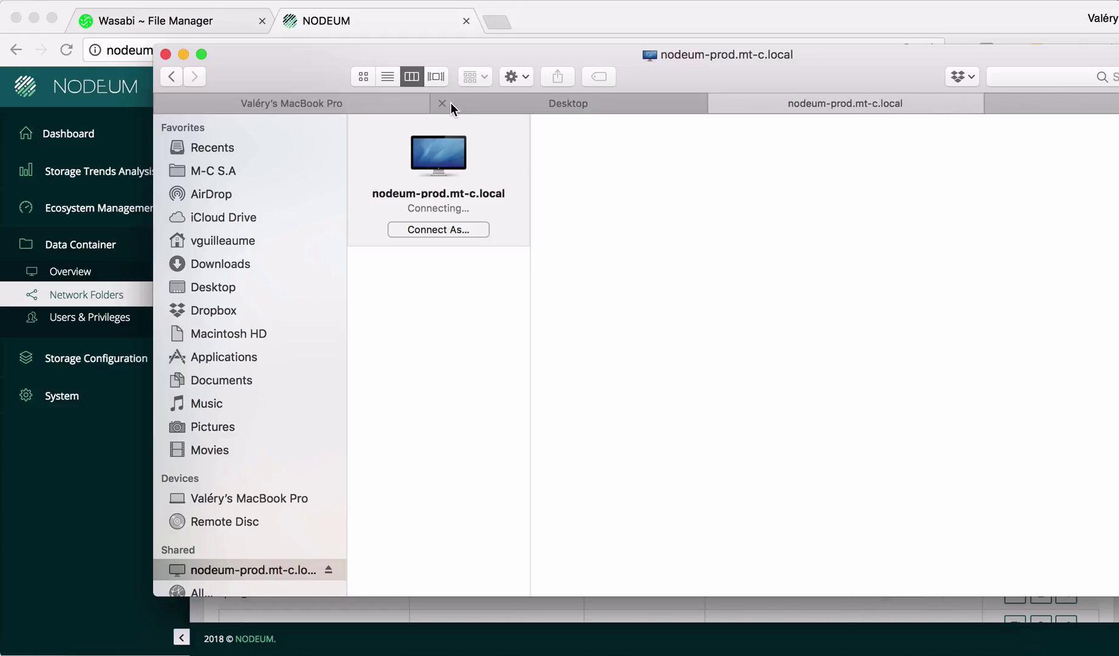
click(442, 104)
click(170, 104)
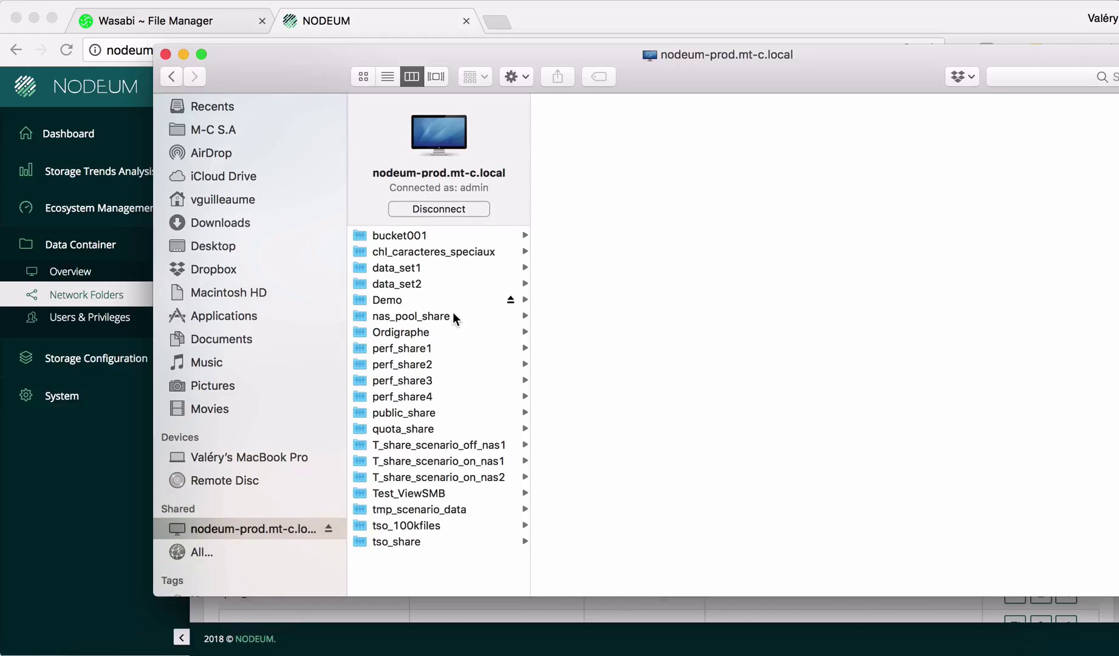
- Open the Demo share and preview License Application.mp4
click(438, 301)
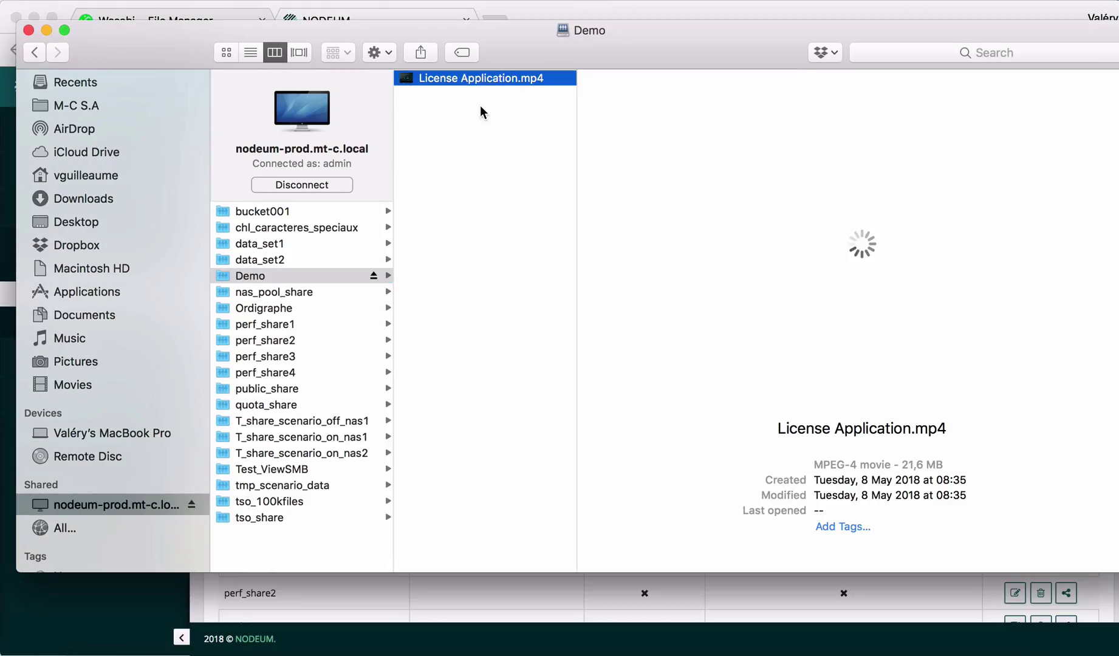
click(480, 105)
click(465, 79)
click(506, 159)
drag(514, 62, 524, 76)
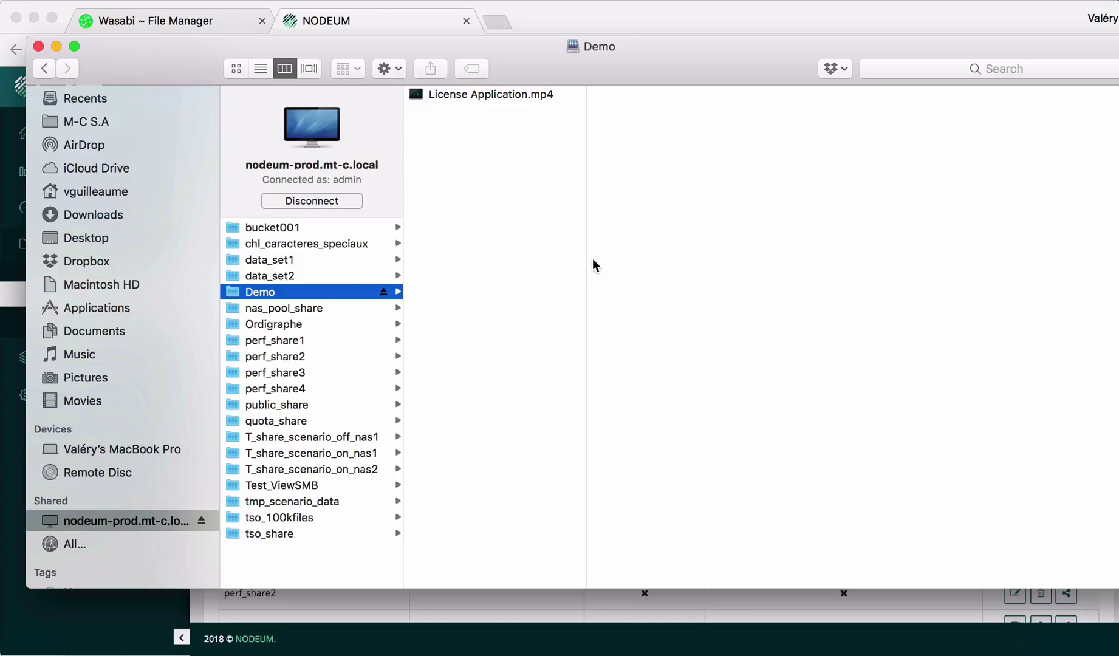
- Search Nodeum for 'License' and check that License Application.mp4 sits on the nodeum cloud bucket
click(517, 23)
text(License)
key(Return)
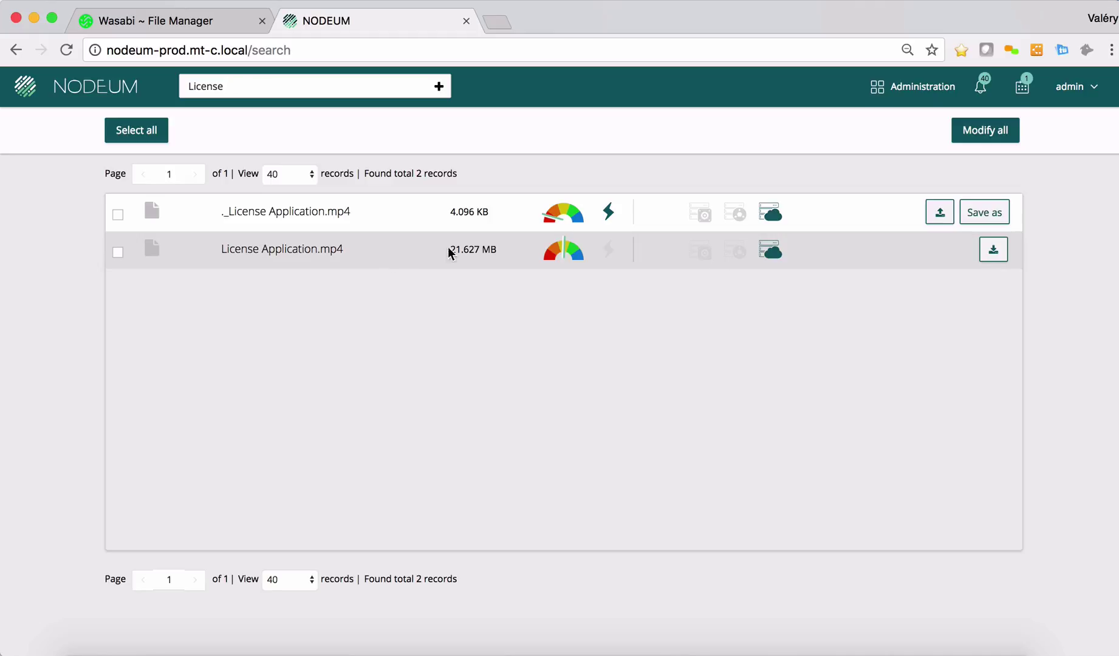
mouse_move(782, 254)
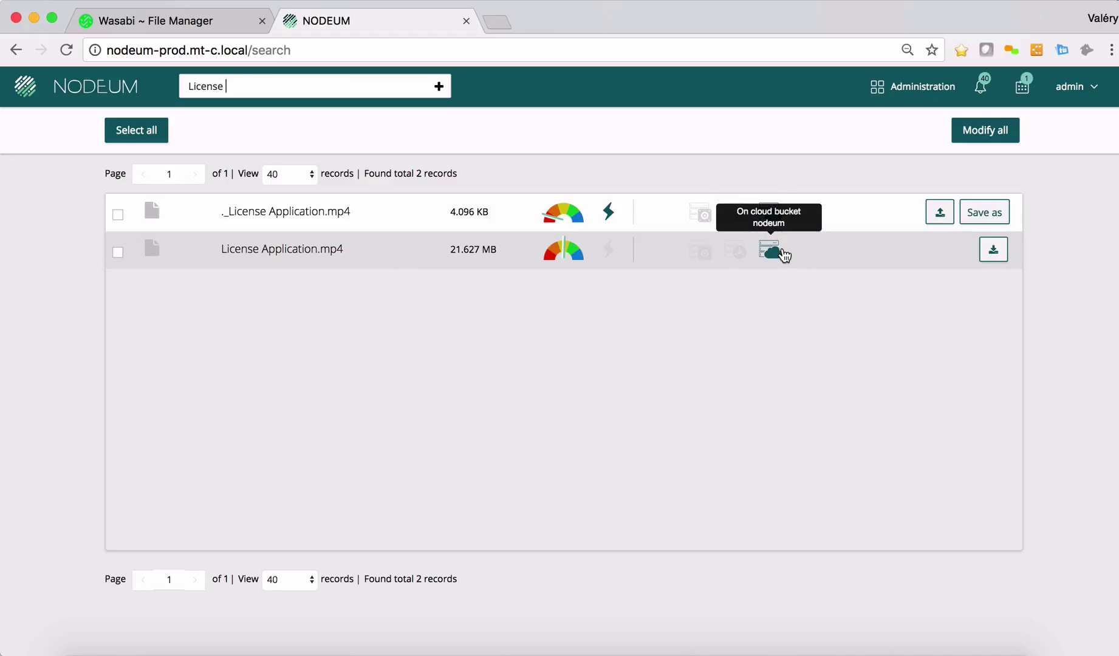
- Open the nodeum bucket's Demo folder and view License Application.mp4's details (20.6 MB)
click(152, 25)
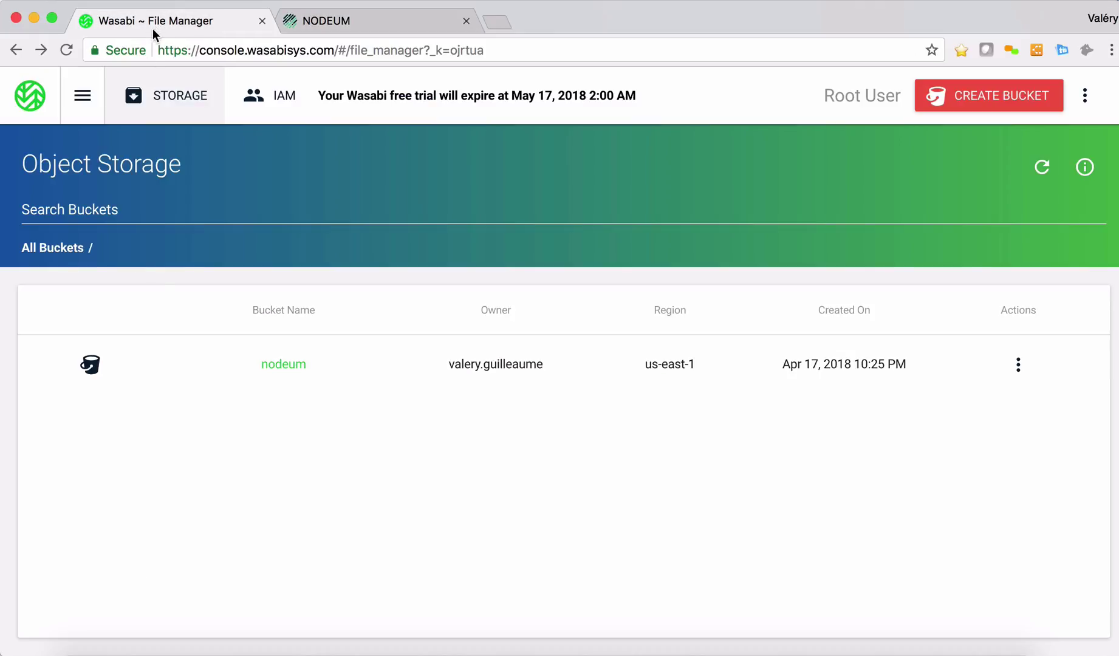
click(288, 365)
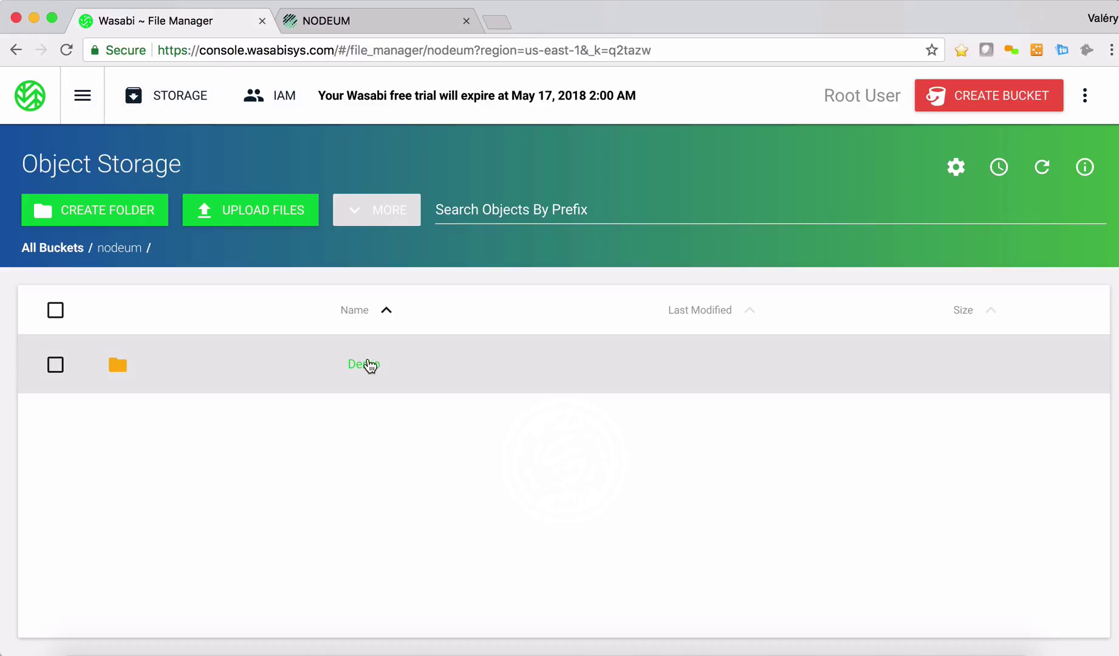
click(364, 364)
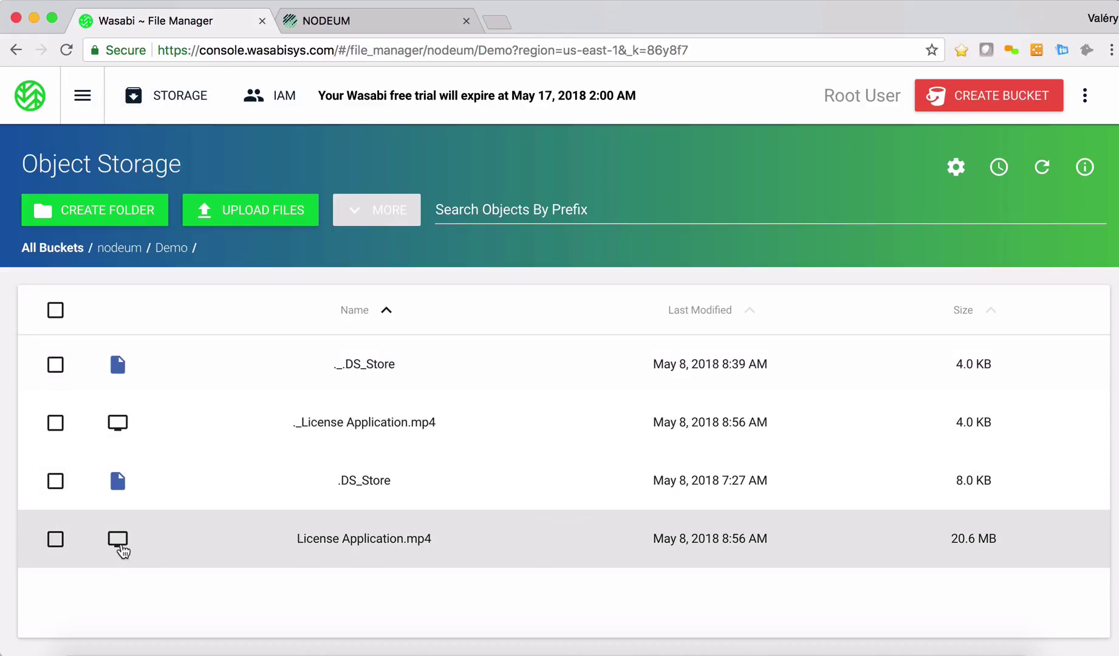
click(52, 539)
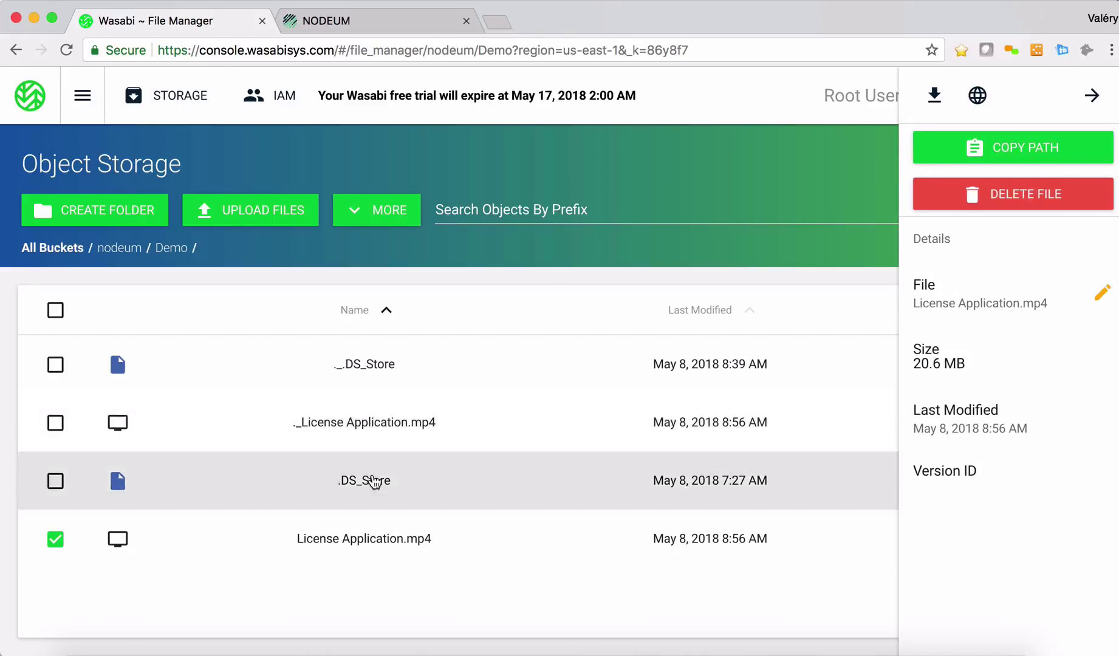
click(1091, 97)
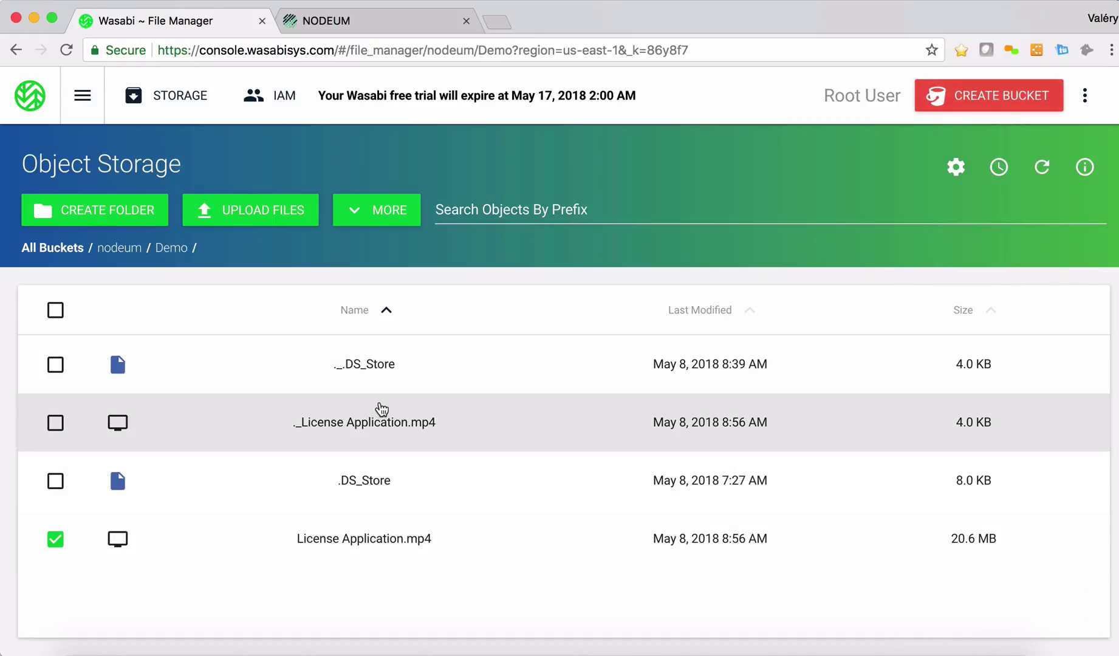
- Return to Nodeum's License search results and check License Application.mp4's cloud status icon
click(304, 23)
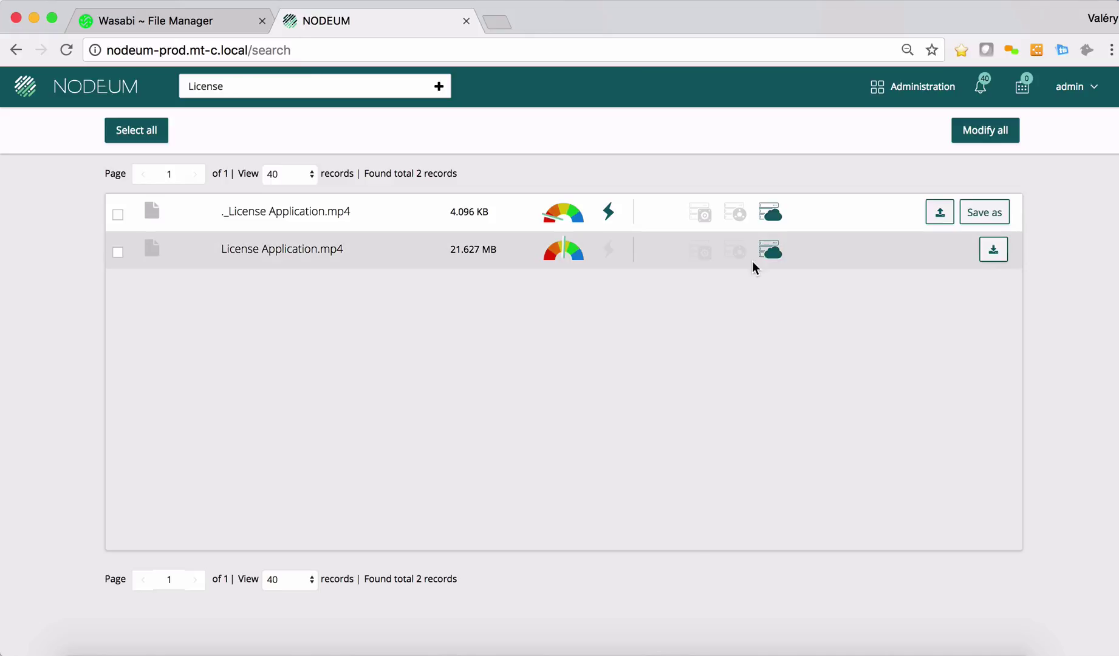
mouse_move(761, 262)
- Bring the Demo share forward, select License Application.mp4, and move the Finder window down
click(80, 644)
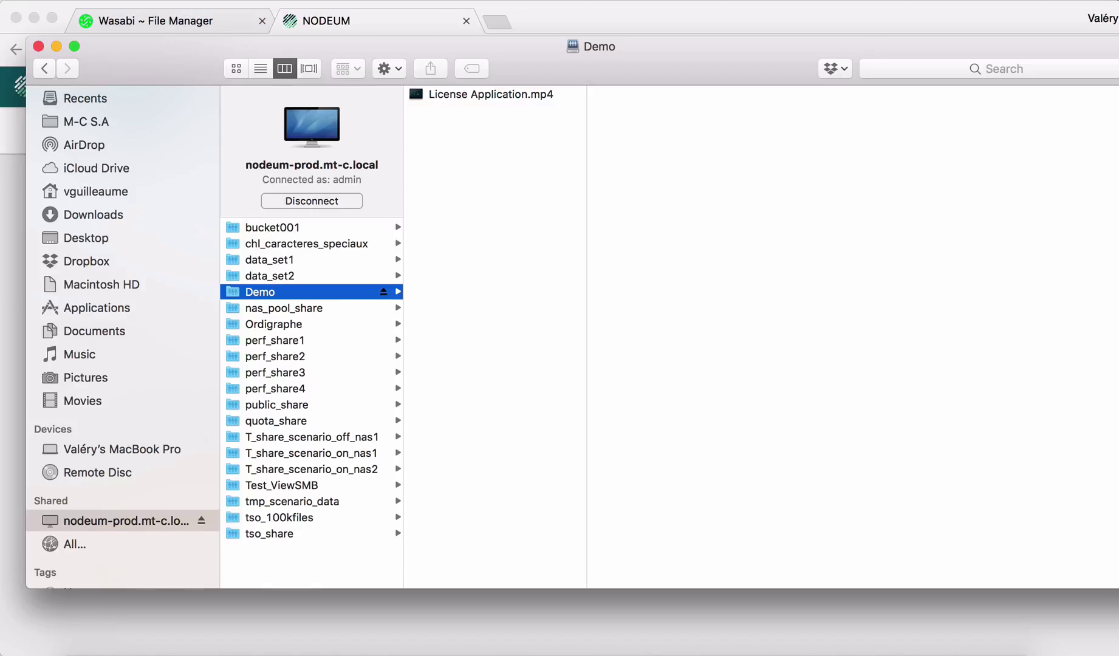
click(525, 99)
drag(532, 58, 531, 351)
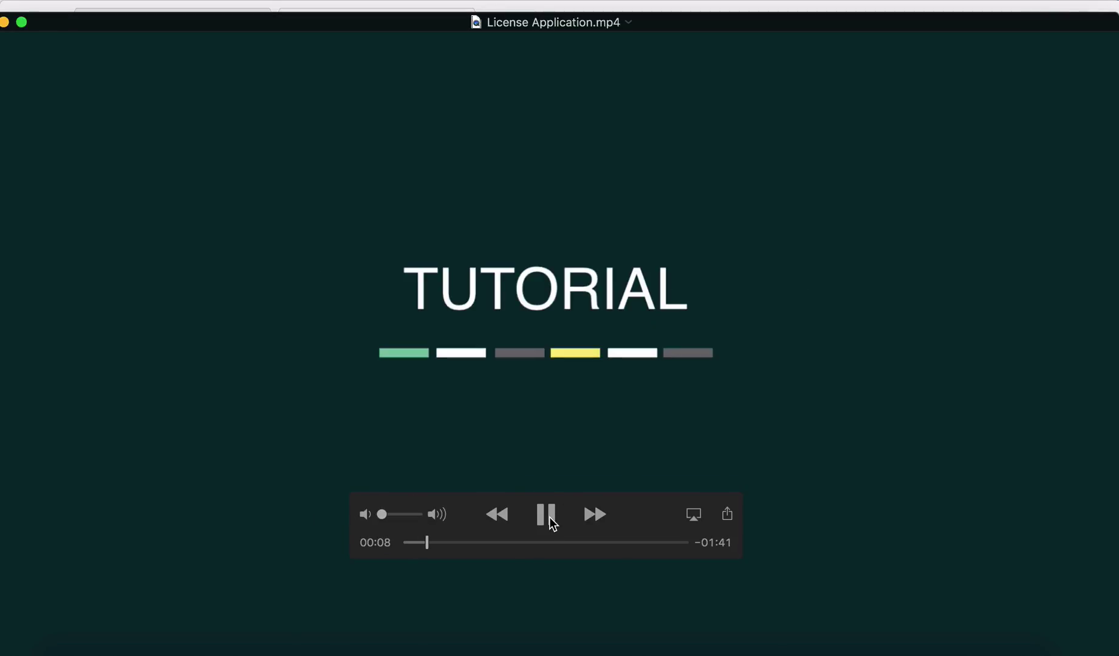
- Pause the License Application.mp4 tutorial in QuickTime, then resume playback
click(550, 519)
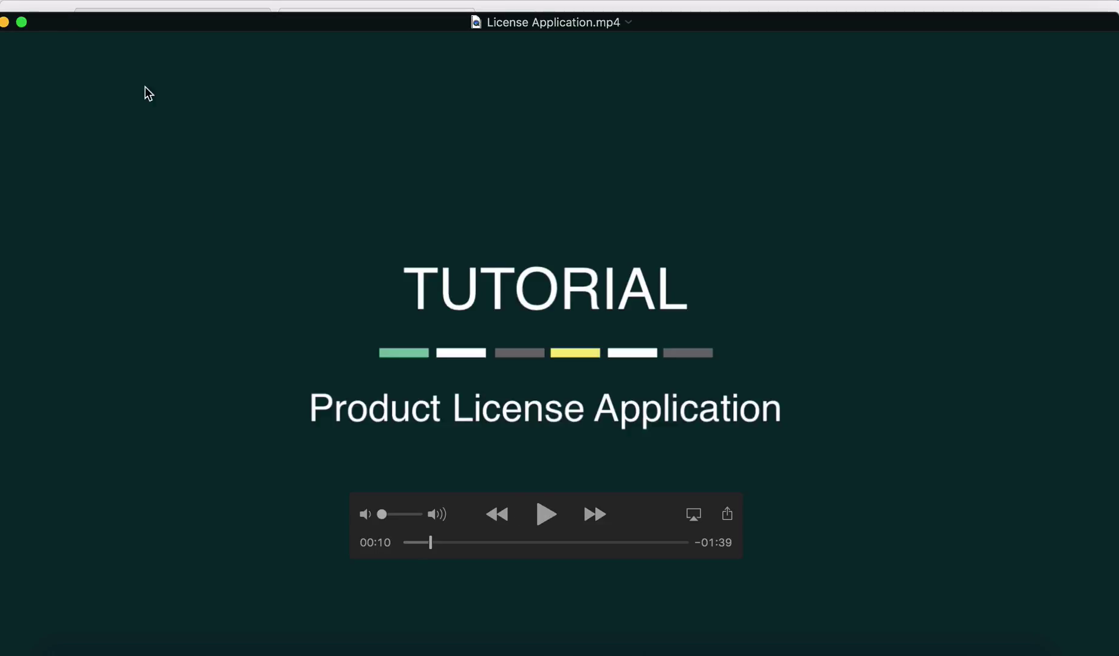
click(536, 515)
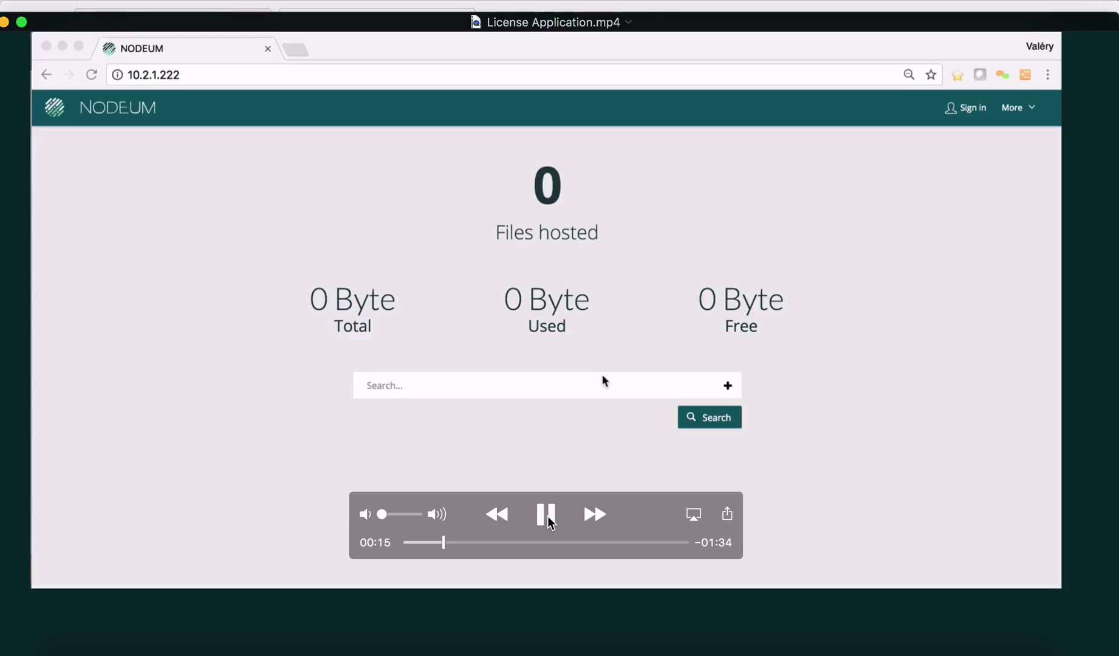
- Pause and close the video, then refresh Nodeum's License results to check License Application.mp4's cloud status
click(547, 516)
key(super+w)
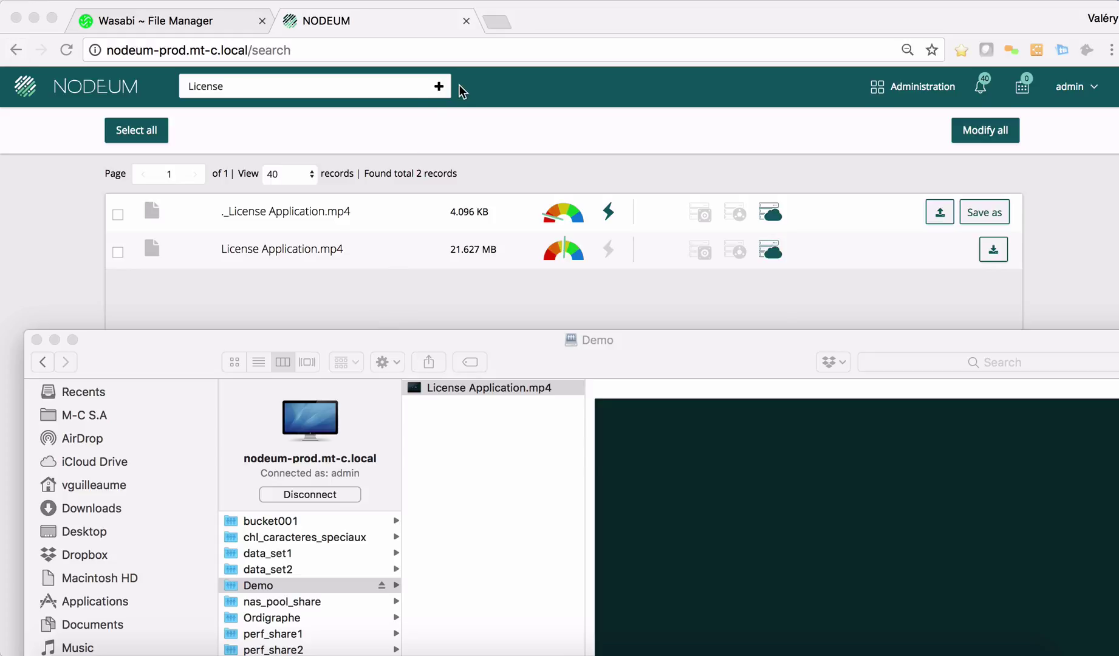
click(400, 91)
key(Return)
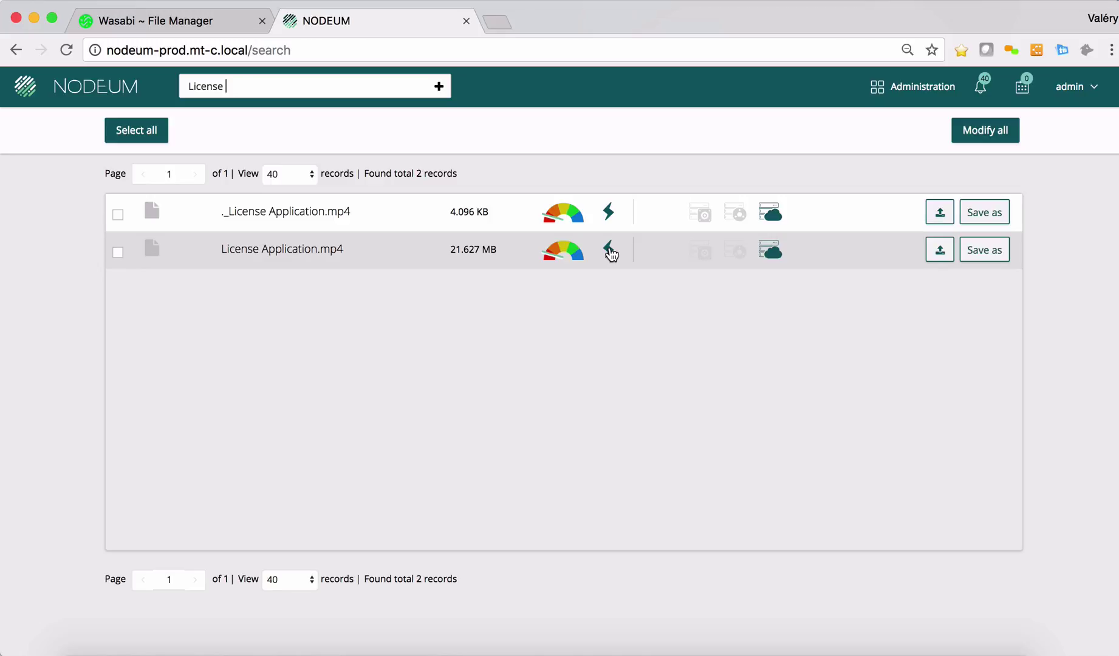
mouse_move(779, 259)
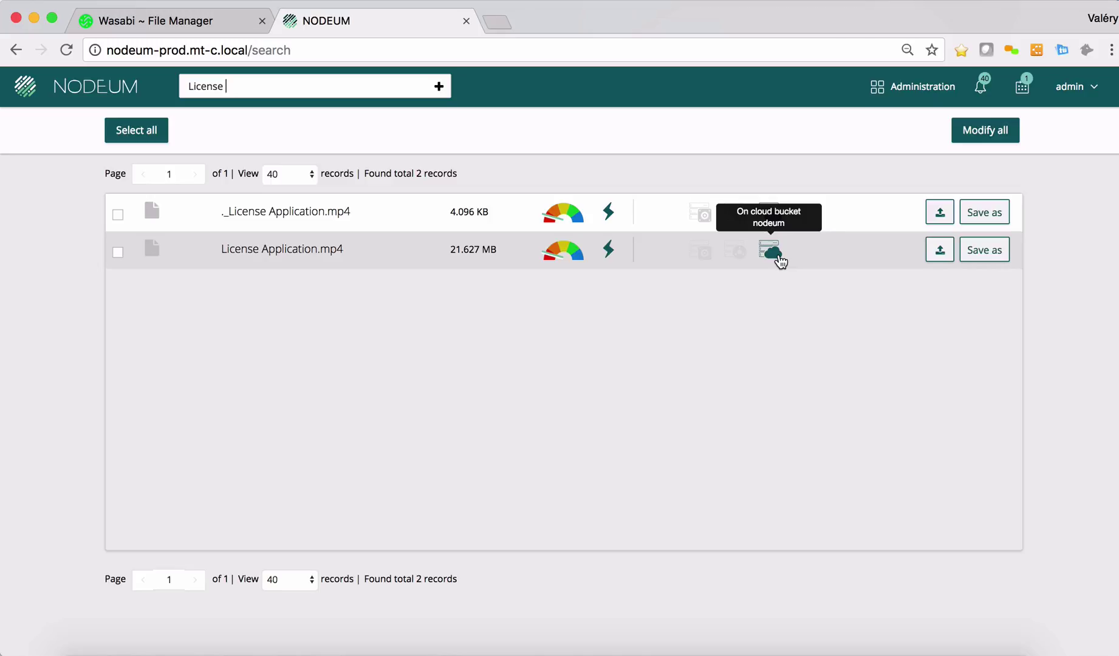
- Copy LP1_Video.mp4 from Movies and paste it into the nodeum-prod Demo share
key(super+Tab)
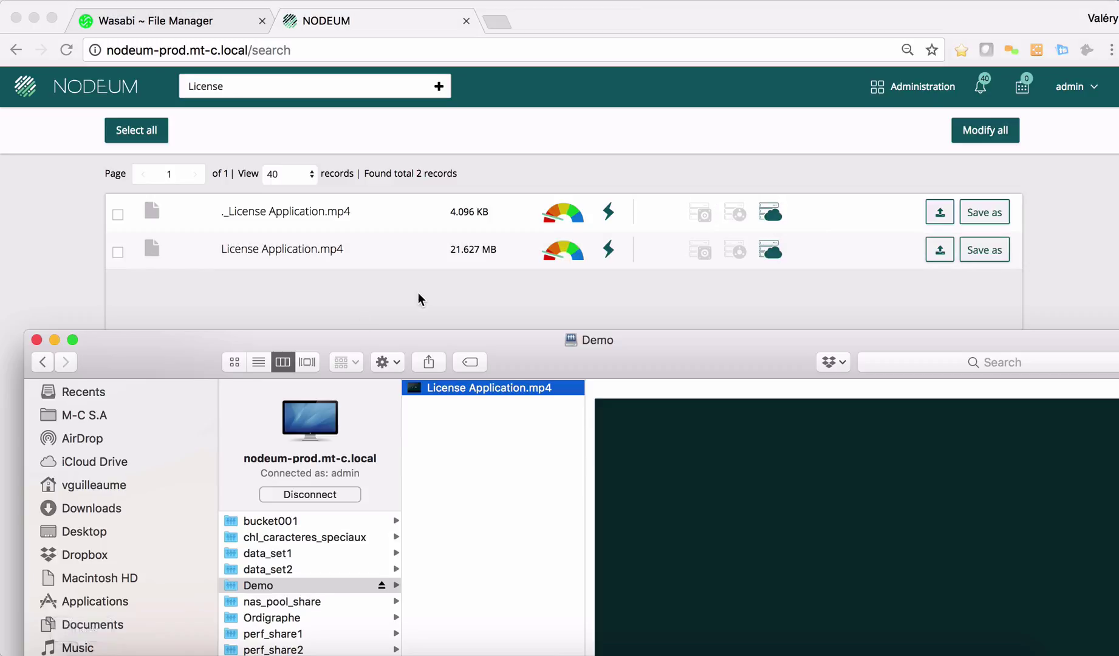
drag(408, 340, 382, 68)
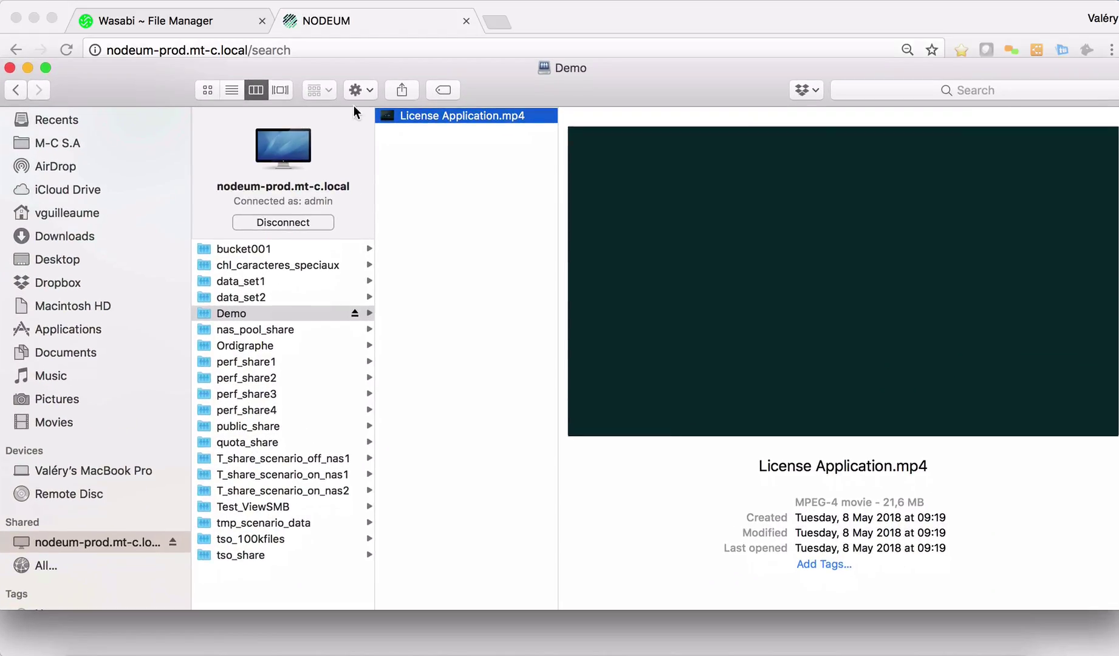
click(90, 428)
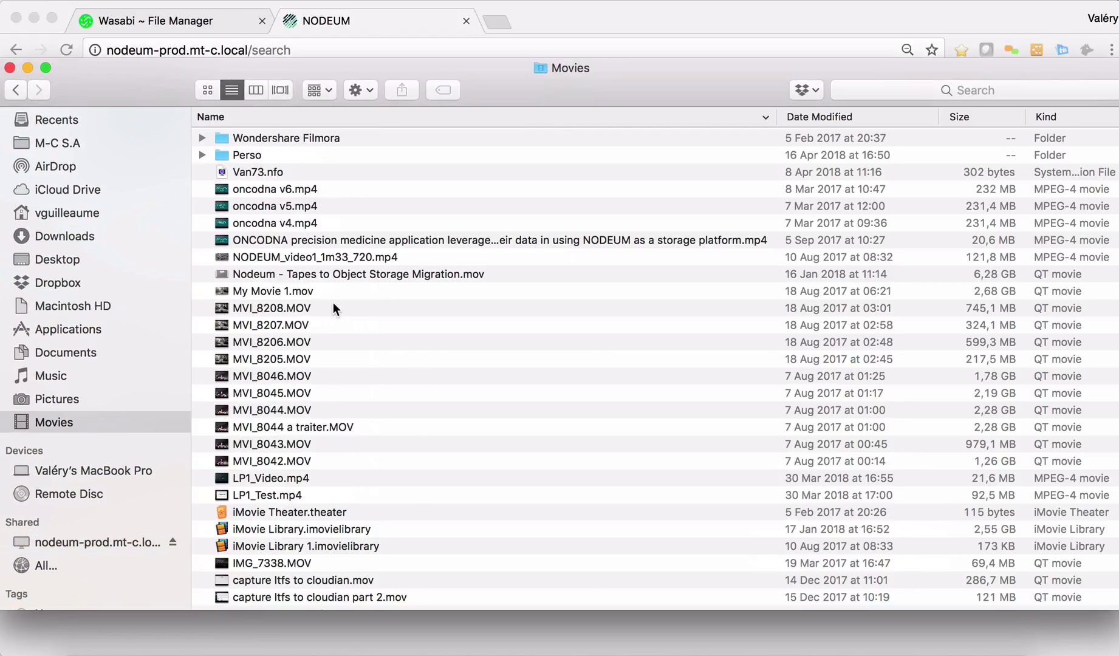
click(282, 191)
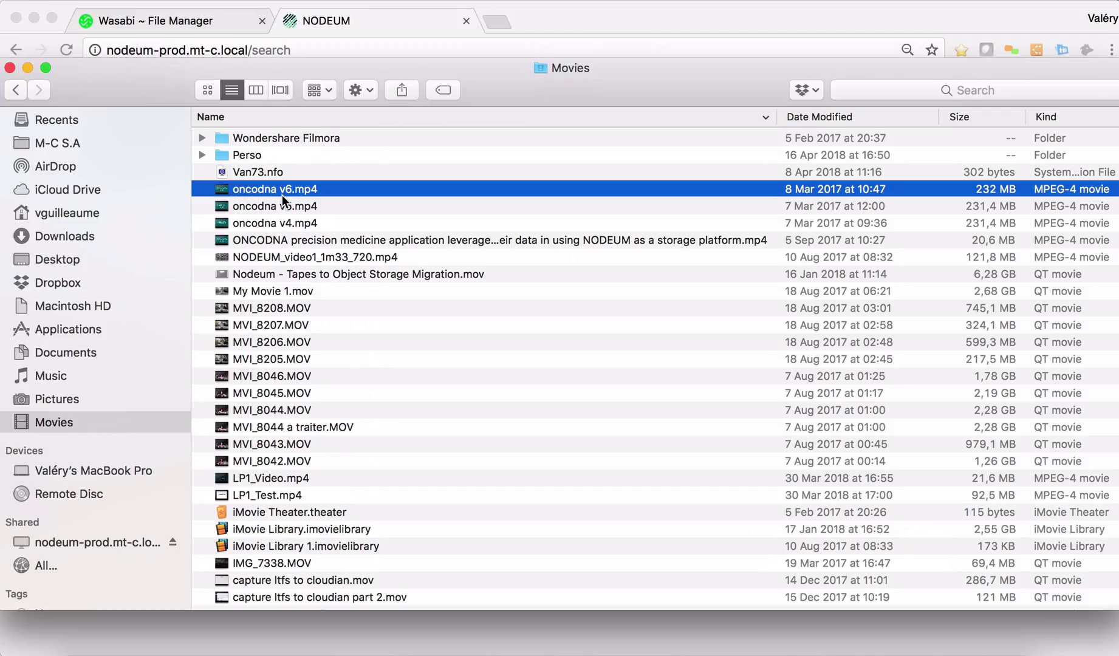
click(322, 477)
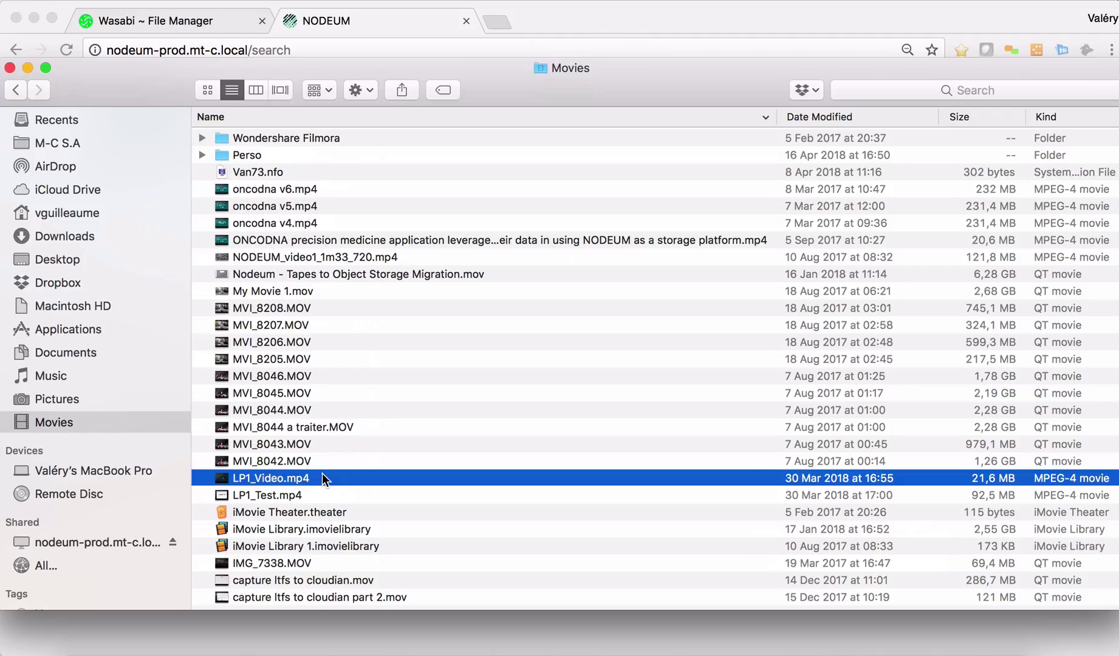
click(89, 542)
double_click(277, 225)
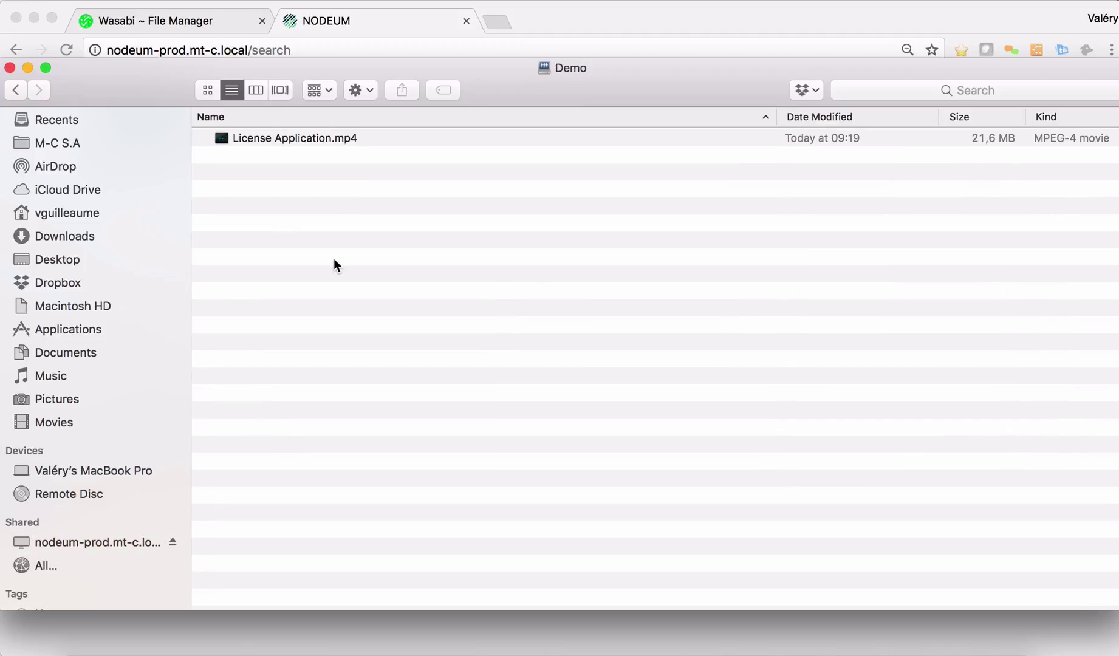
key(super+v)
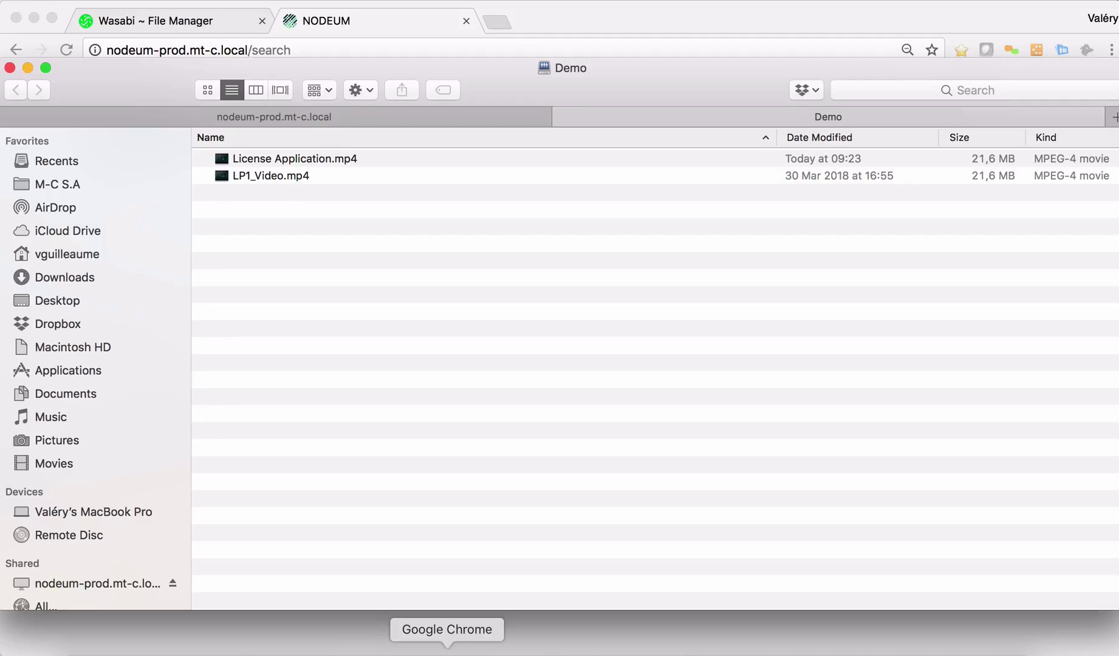
- Search Nodeum for 'LP1' to find LP1_Video.mp4 at 21.627 MB, then return home
click(447, 645)
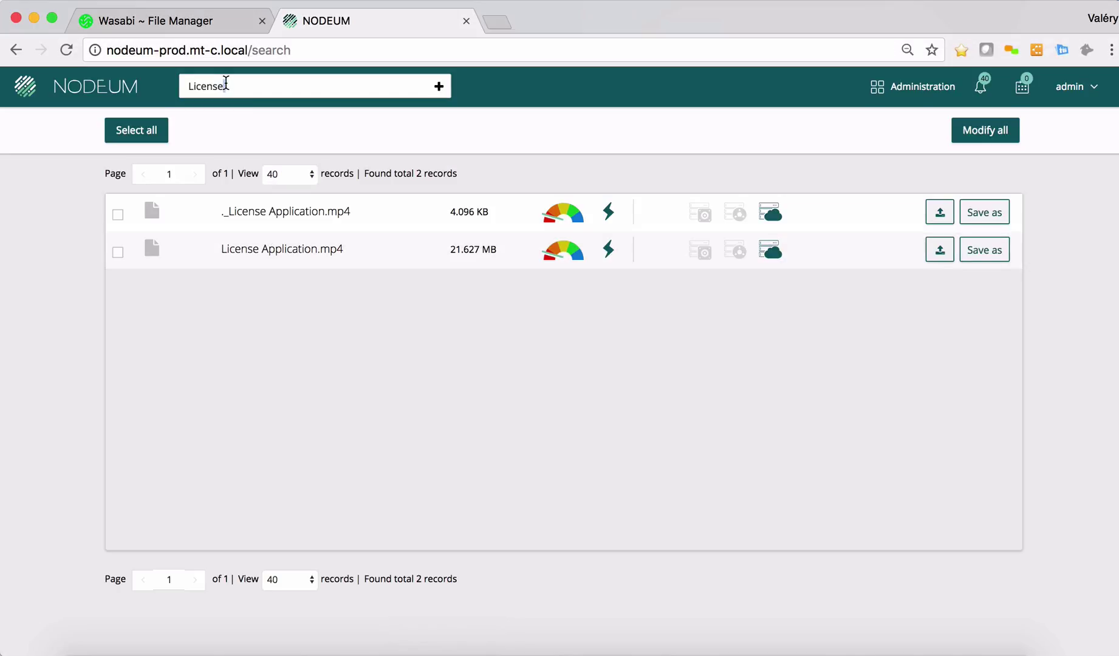
key(super+bracketleft)
text(LP1)
key(Return)
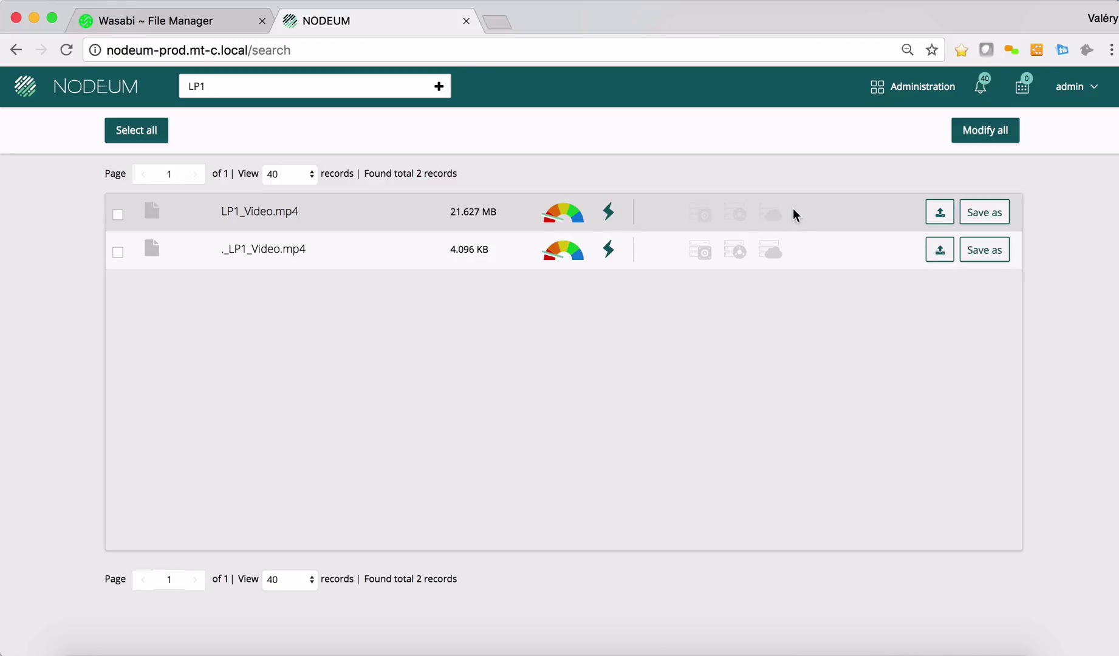
key(alt+Left)
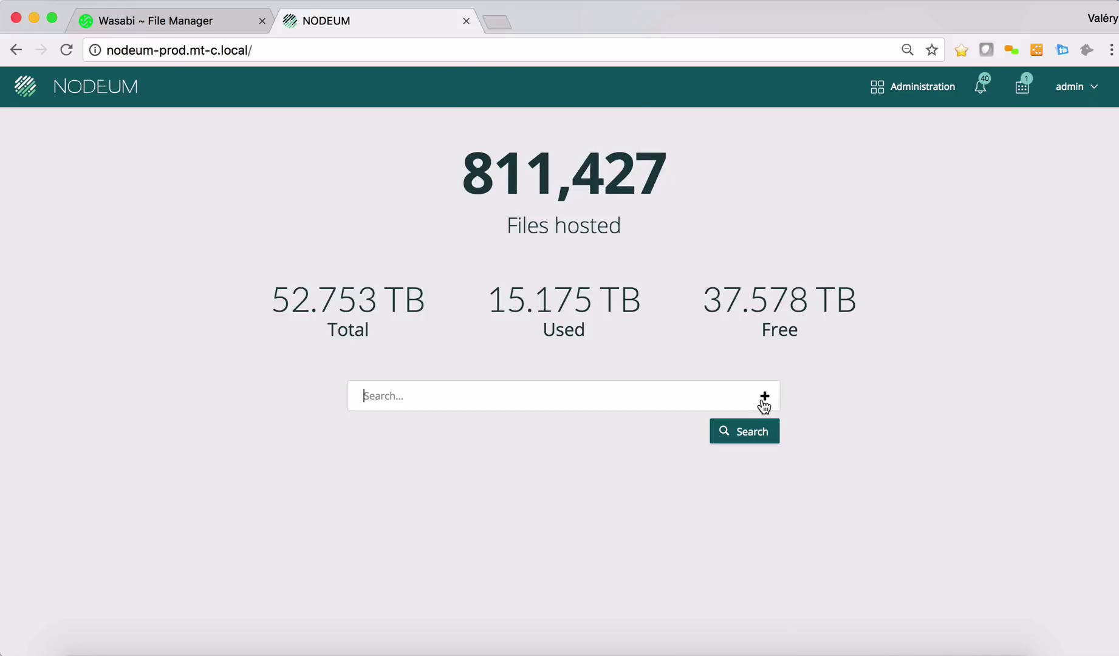
- Start a new task under Ecosystem Management > Tasks named MoveDataWasabi
click(898, 91)
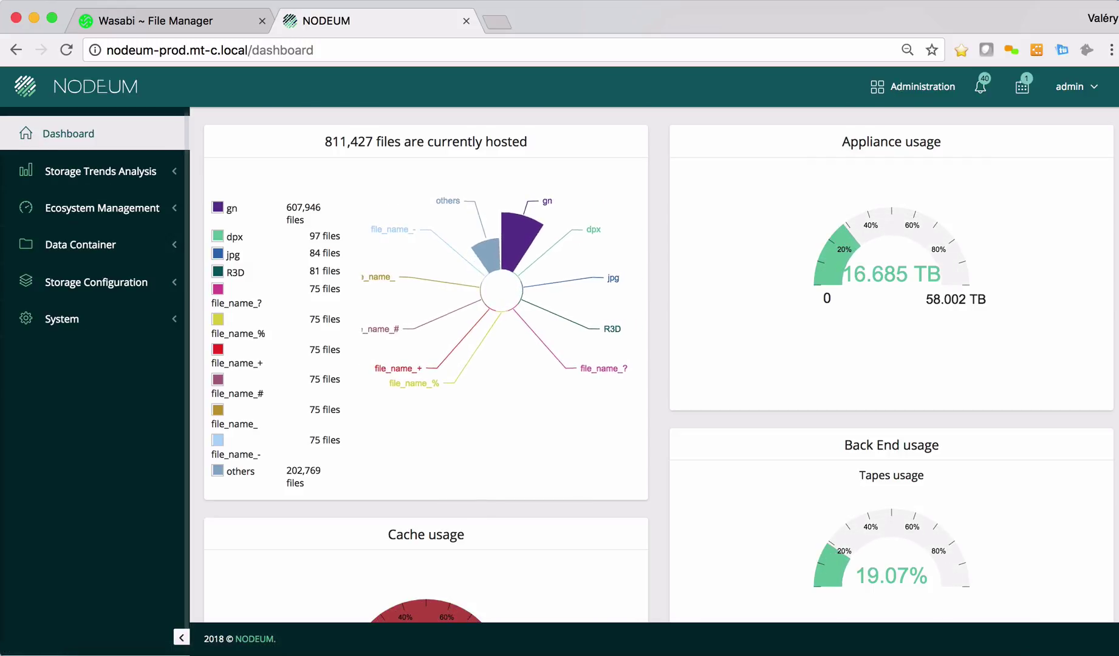
click(69, 217)
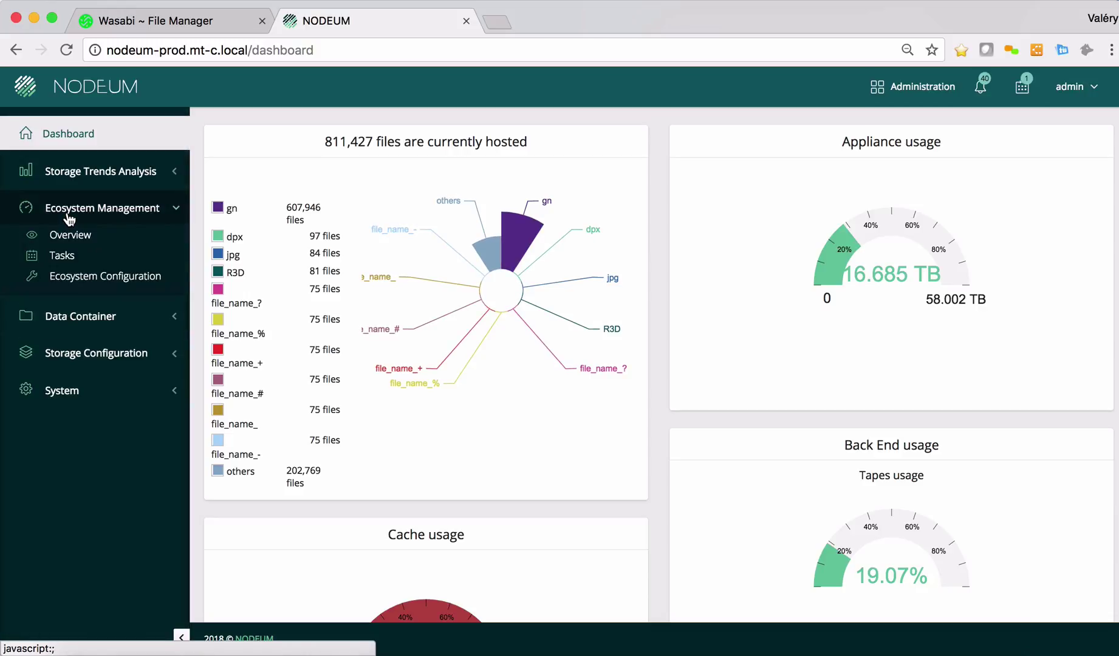
click(70, 267)
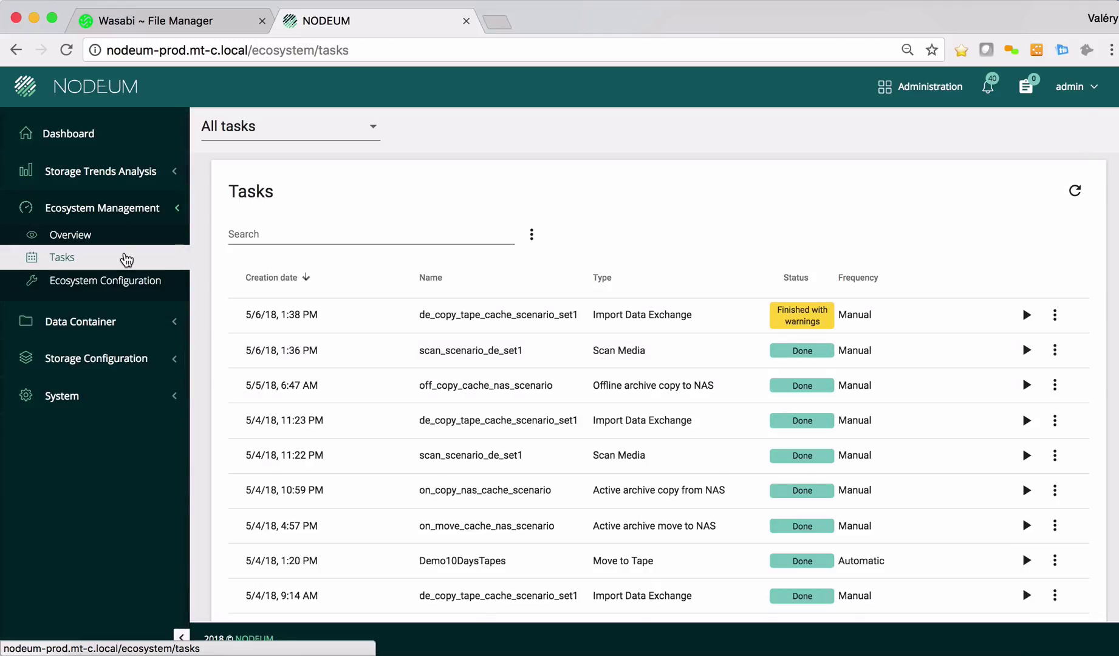
scroll(354, 267, down, 3)
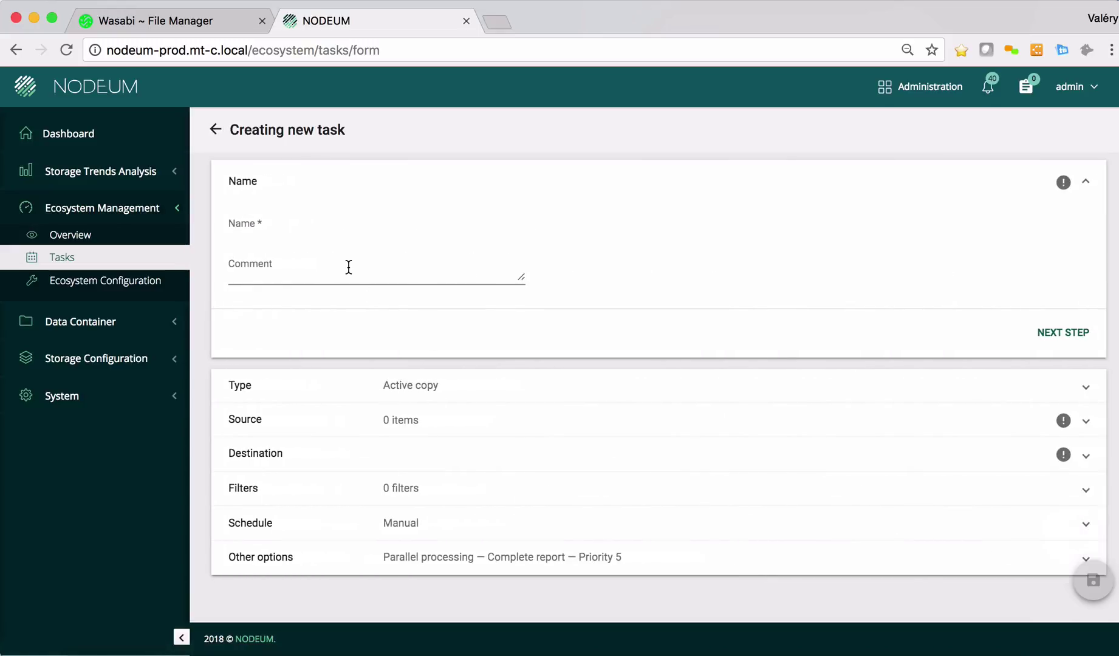
click(284, 230)
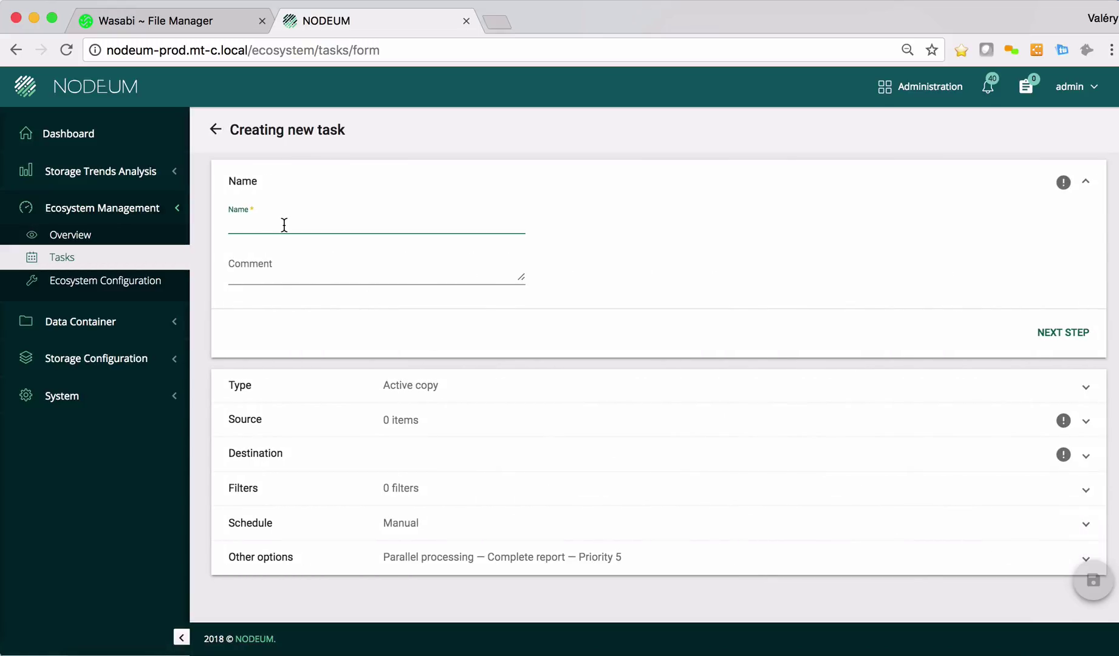
text(MoveDataWasabi)
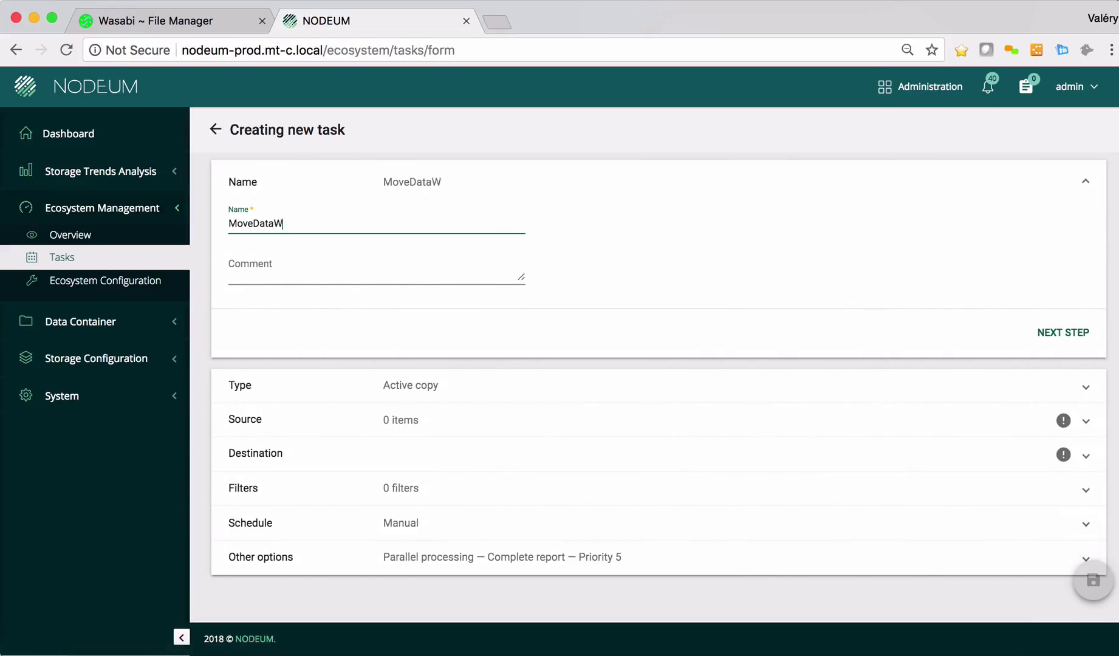
- Set the task type to Move and add all files from the Demo share as source
click(328, 384)
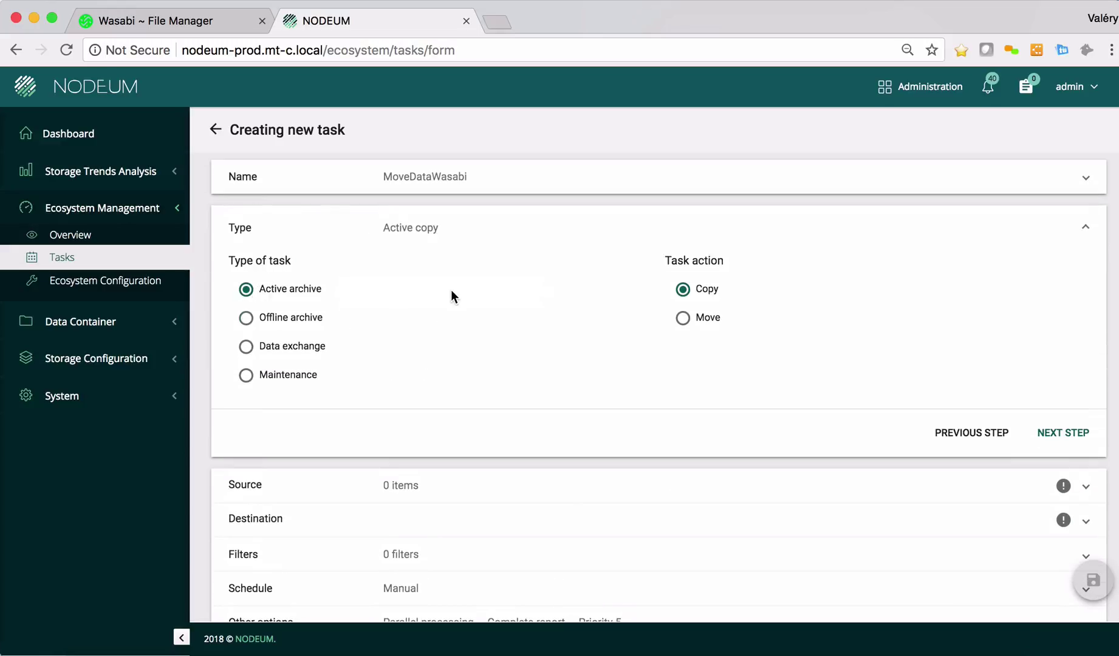
click(683, 317)
click(283, 503)
click(266, 516)
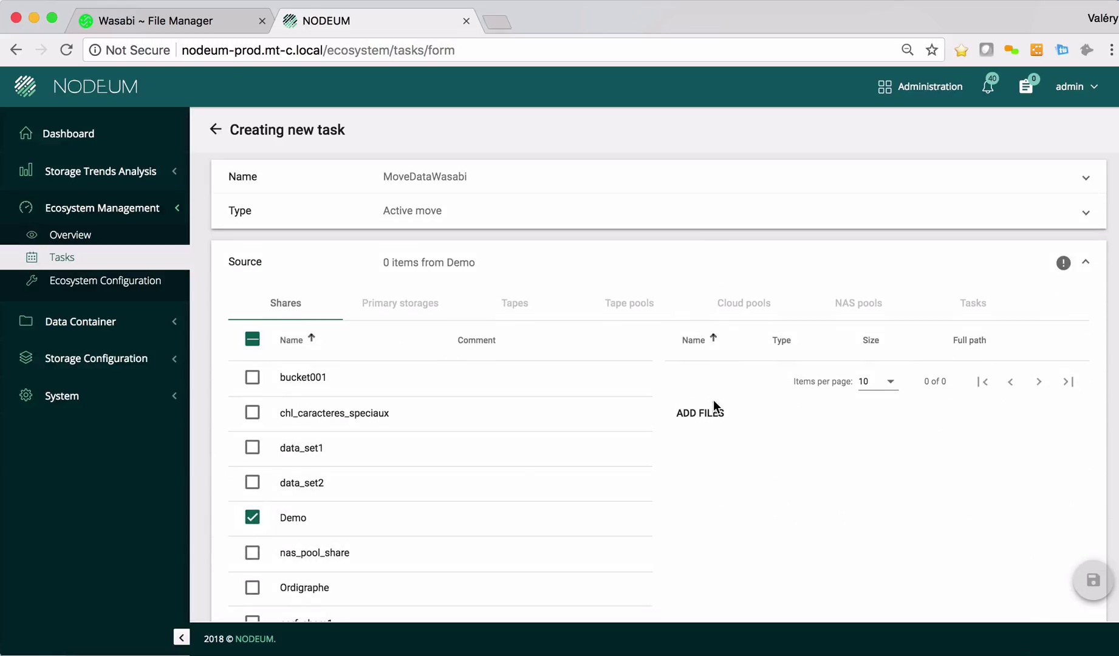
click(701, 413)
click(198, 245)
click(923, 554)
scroll(565, 389, down, 4)
scroll(364, 449, down, 2)
click(355, 451)
- Set the WASA cloud pool as destination and leave the filters unchanged
click(744, 340)
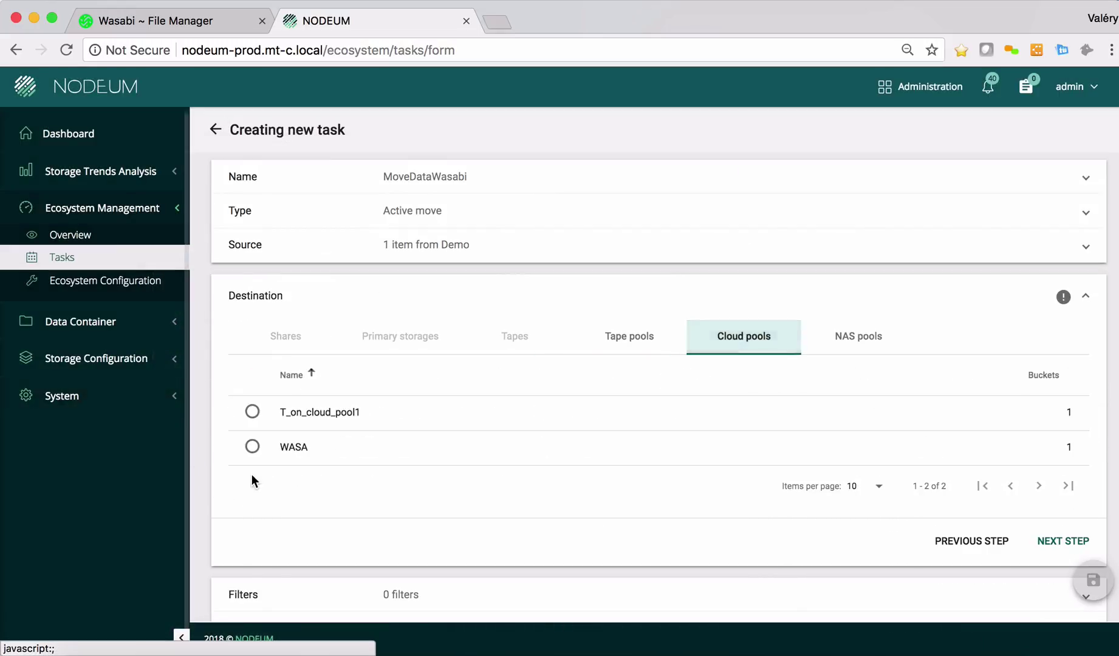
click(251, 448)
click(1055, 544)
scroll(566, 447, down, 1)
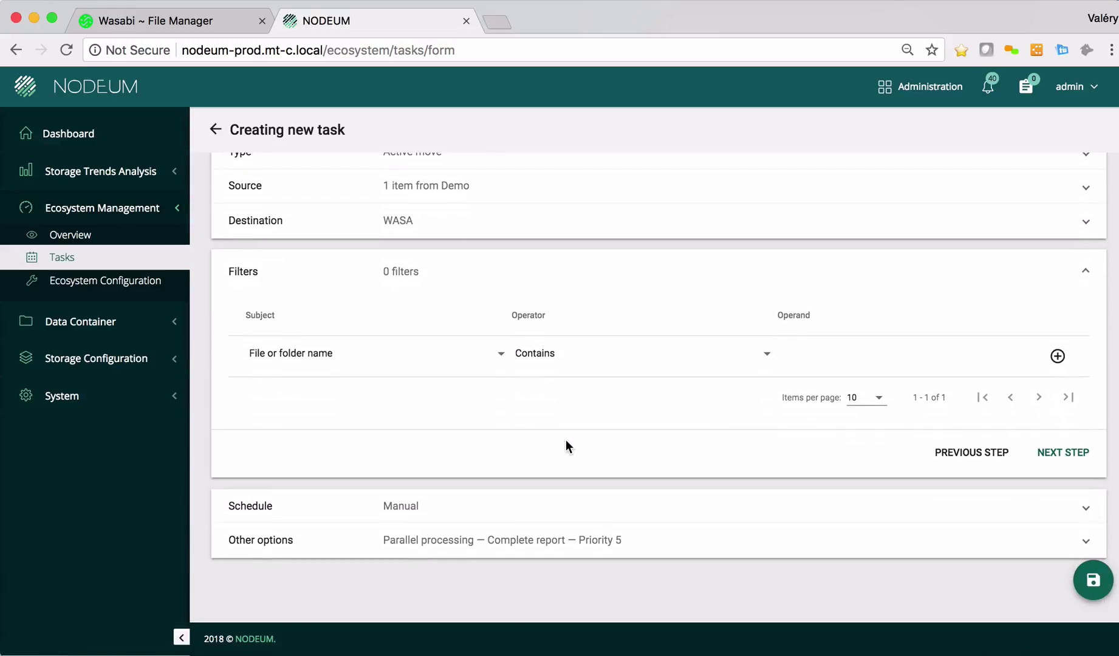
click(350, 364)
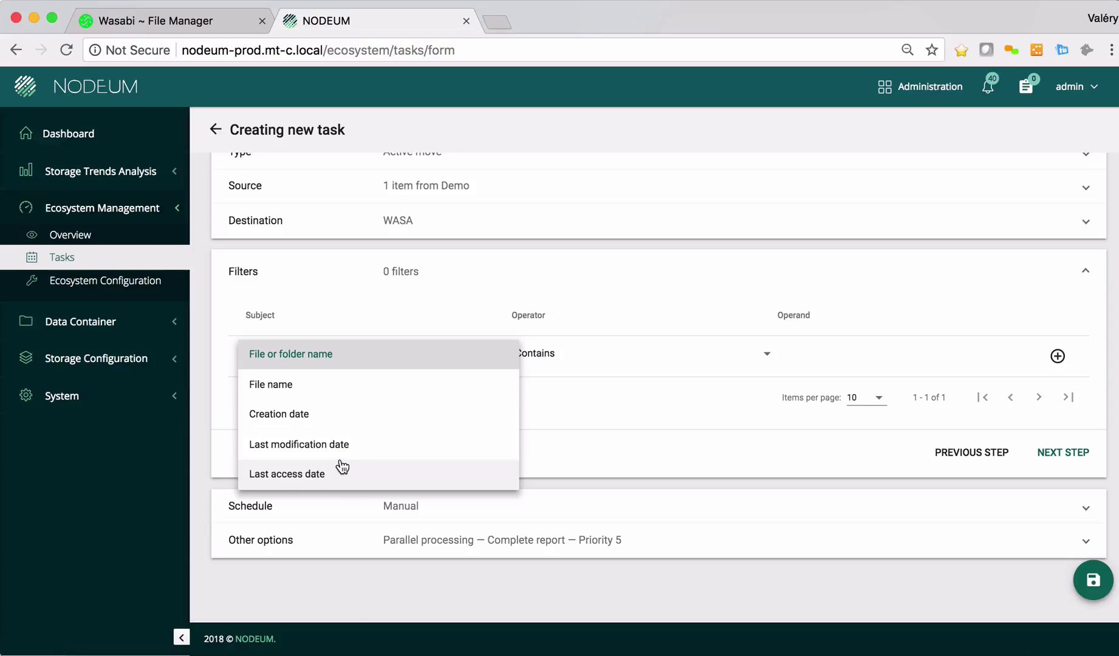
click(629, 434)
- Choose a recurring every-interval schedule for the task
click(369, 518)
click(279, 415)
click(259, 433)
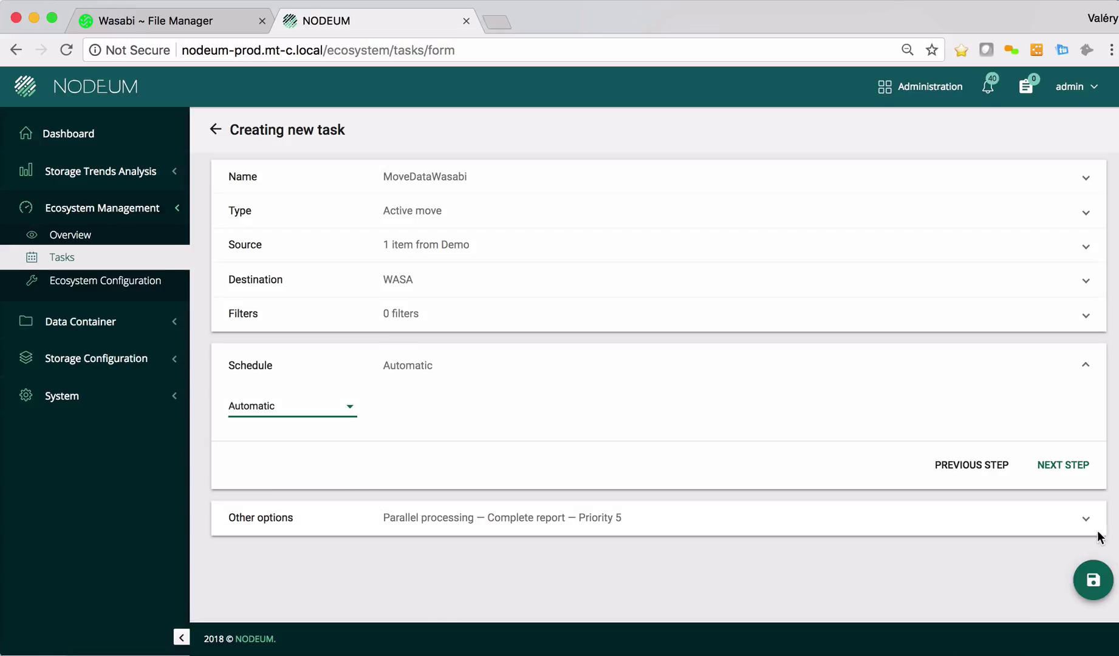
click(1073, 475)
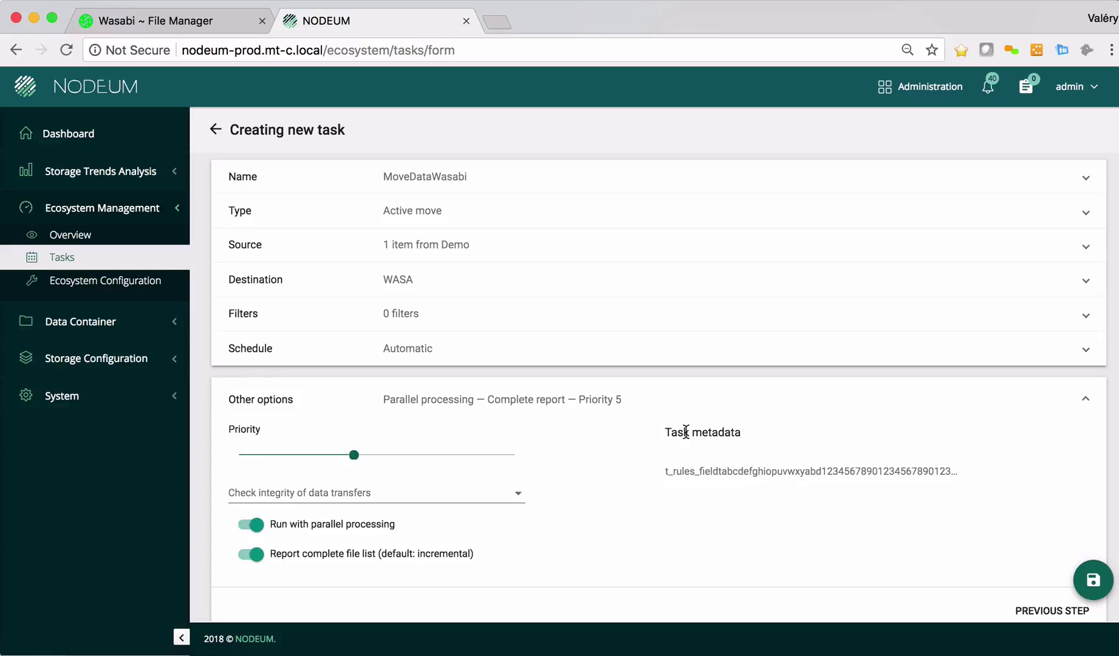
click(344, 364)
click(321, 413)
click(295, 466)
- Set the interval to every 5 minutes and save the MoveDataWasabi task
click(448, 412)
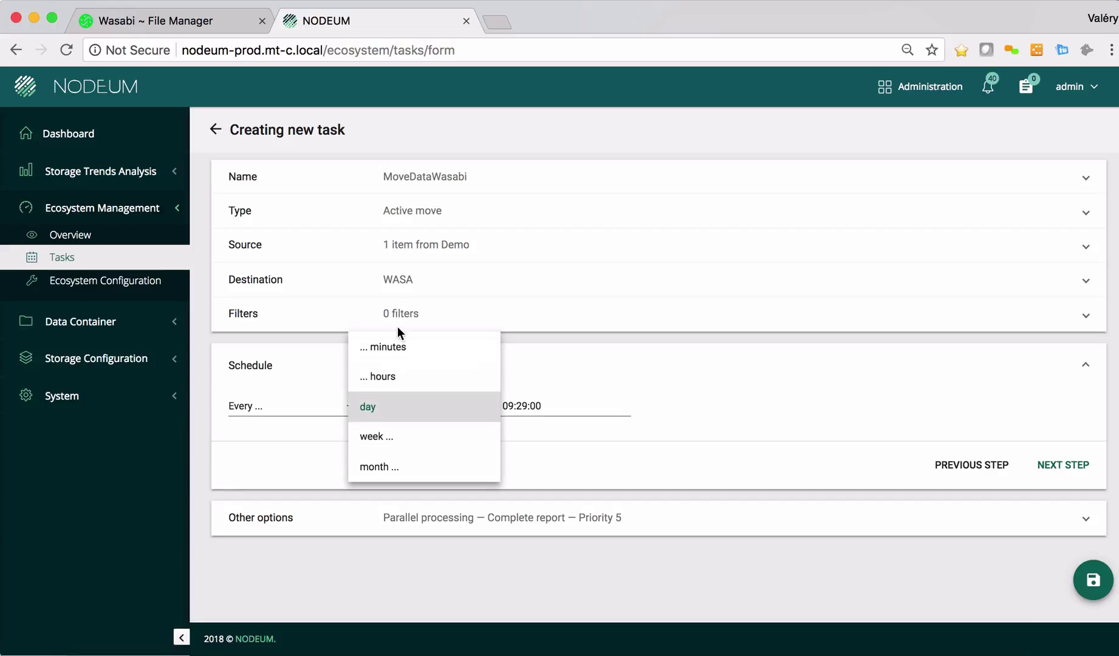
click(392, 350)
click(449, 415)
click(369, 410)
double_click(373, 409)
text(5)
click(429, 440)
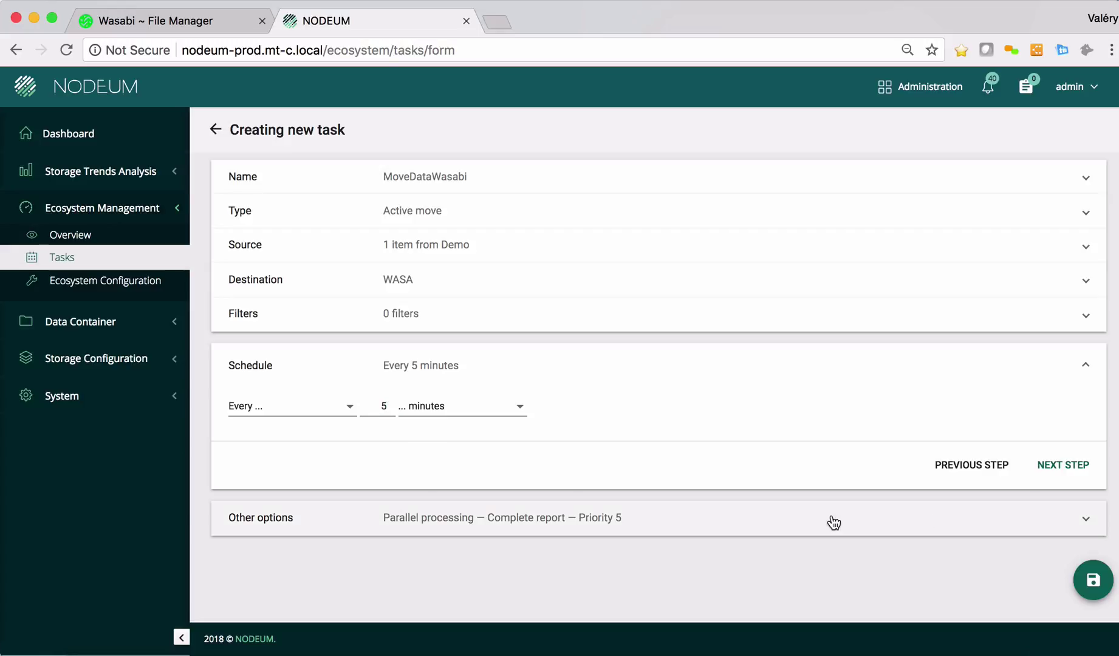
click(1050, 467)
click(1091, 571)
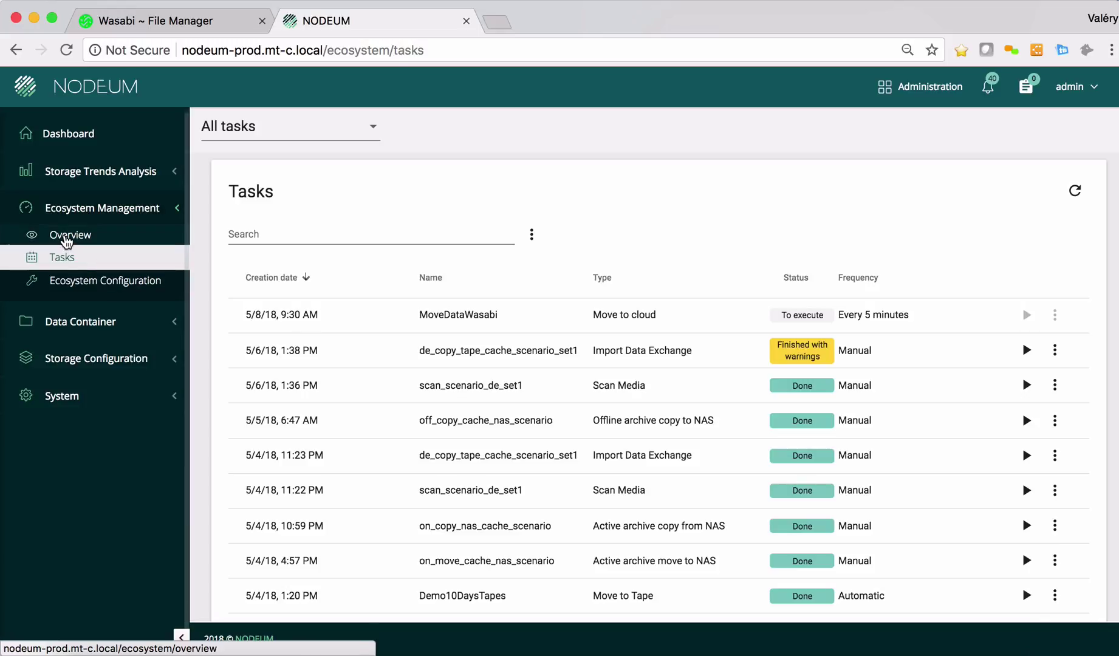
- Check the MoveDataWasabi execution on the Overview: Done, next run at 9:36 AM
click(39, 240)
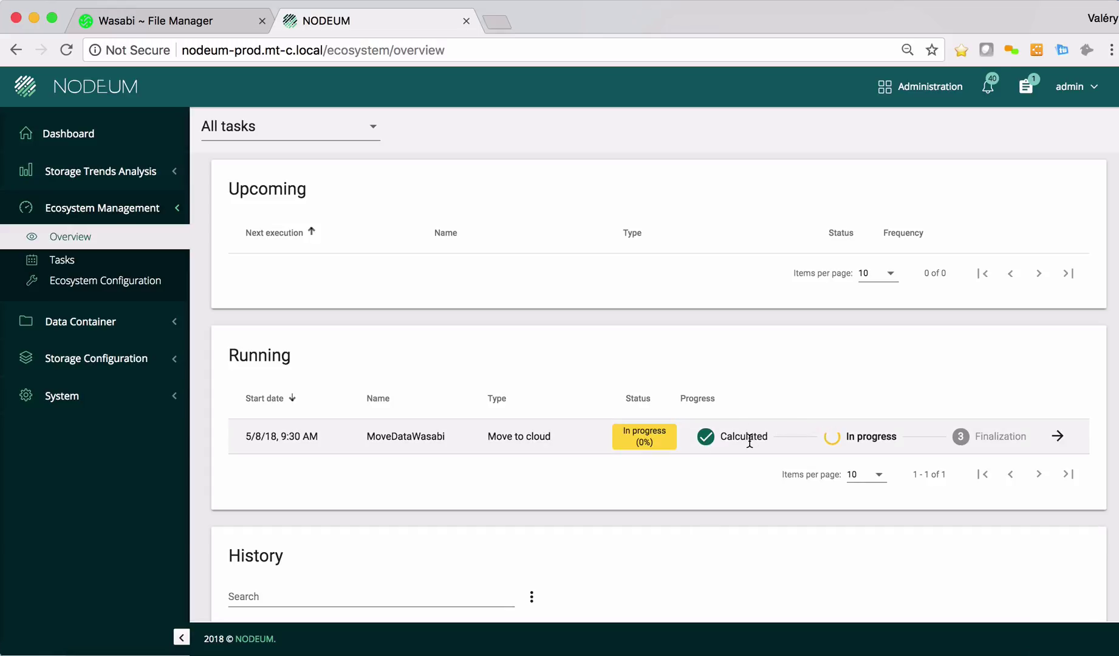
click(1057, 436)
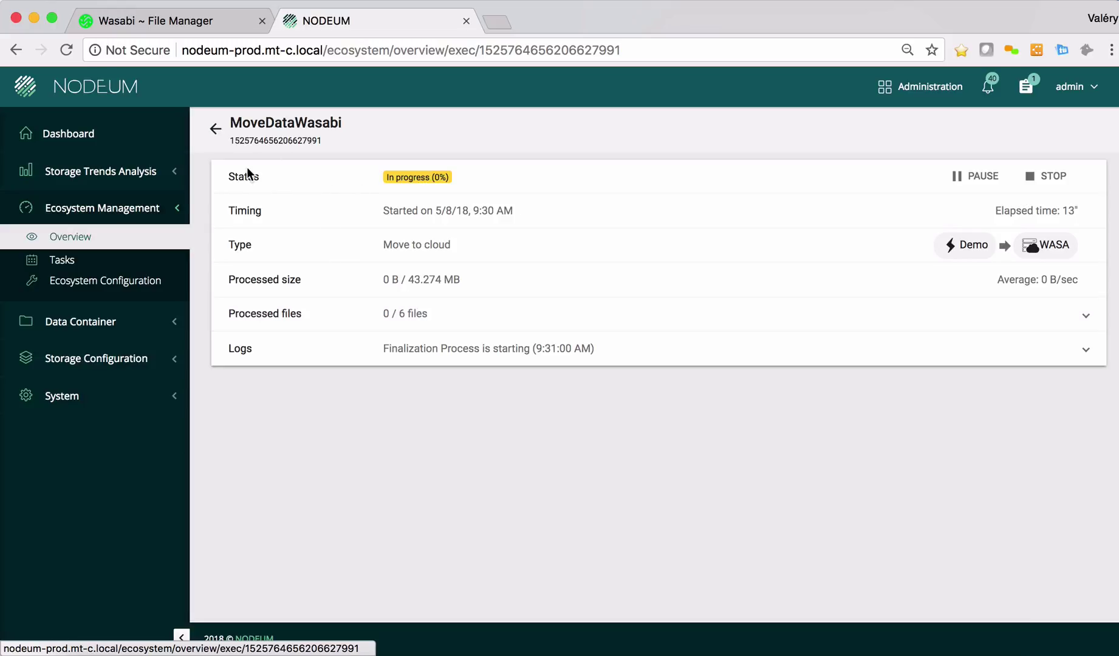
click(215, 128)
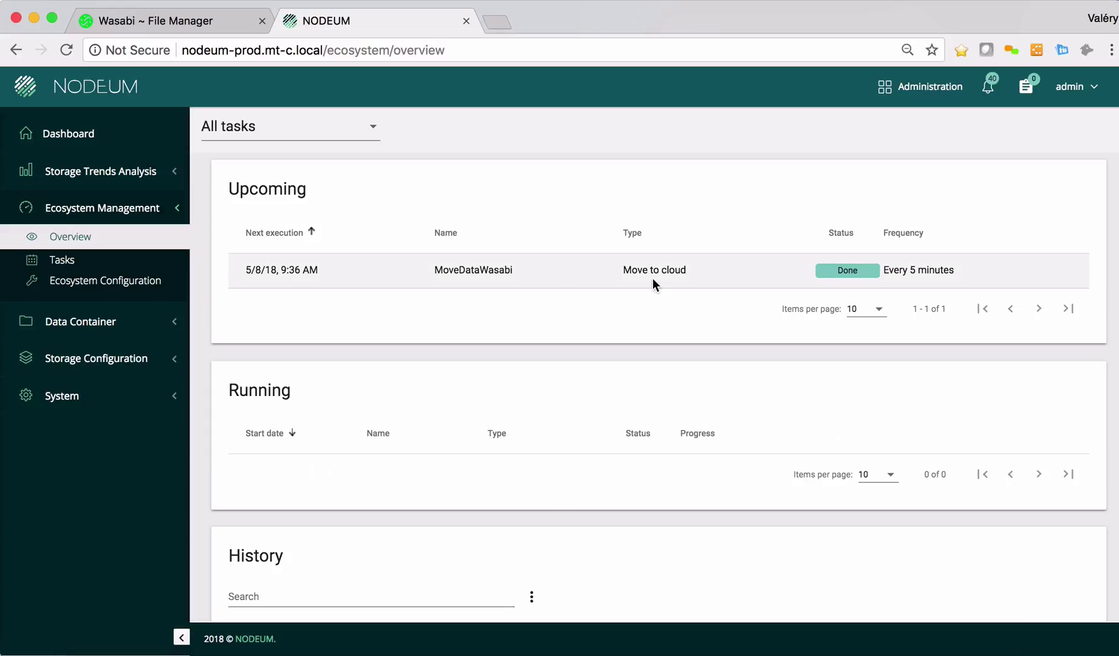
- Return to Nodeum home and confirm Finder's Demo share still holds both videos
click(102, 89)
click(82, 644)
click(319, 276)
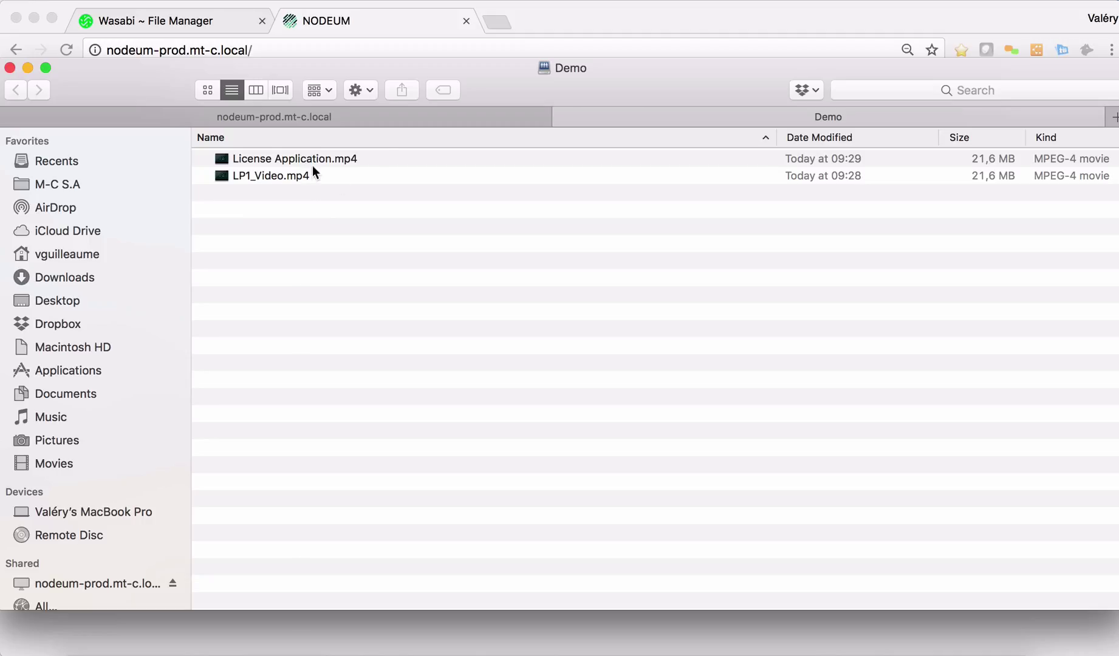
drag(371, 80, 602, 138)
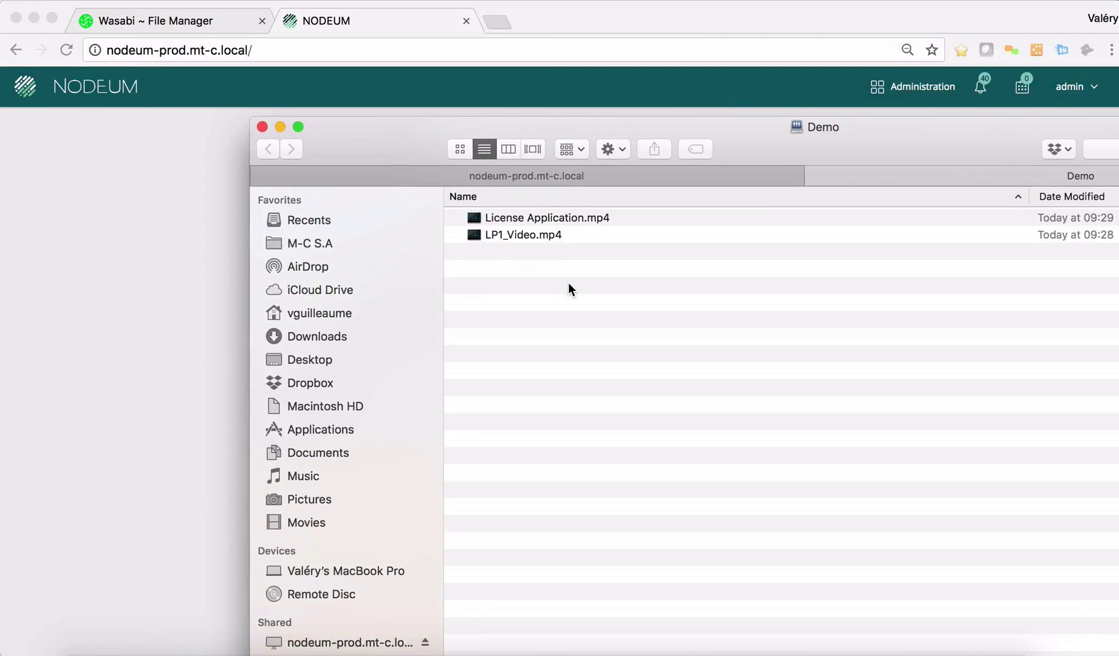
- Search Nodeum for data on cloud in the nodeum | WASA bucket, finding 6 records
click(137, 249)
click(764, 395)
click(559, 442)
click(514, 581)
scroll(521, 588, down, 2)
click(554, 537)
click(553, 580)
click(736, 616)
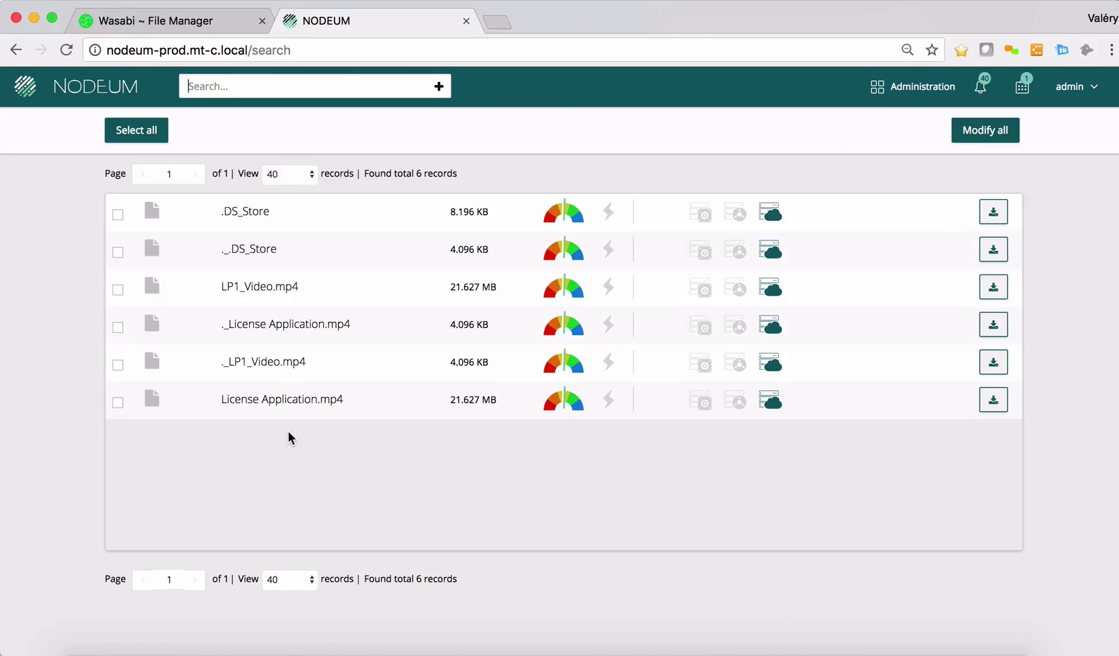
- Open the LP1_Video.mp4 result to view its path and dates
double_click(289, 285)
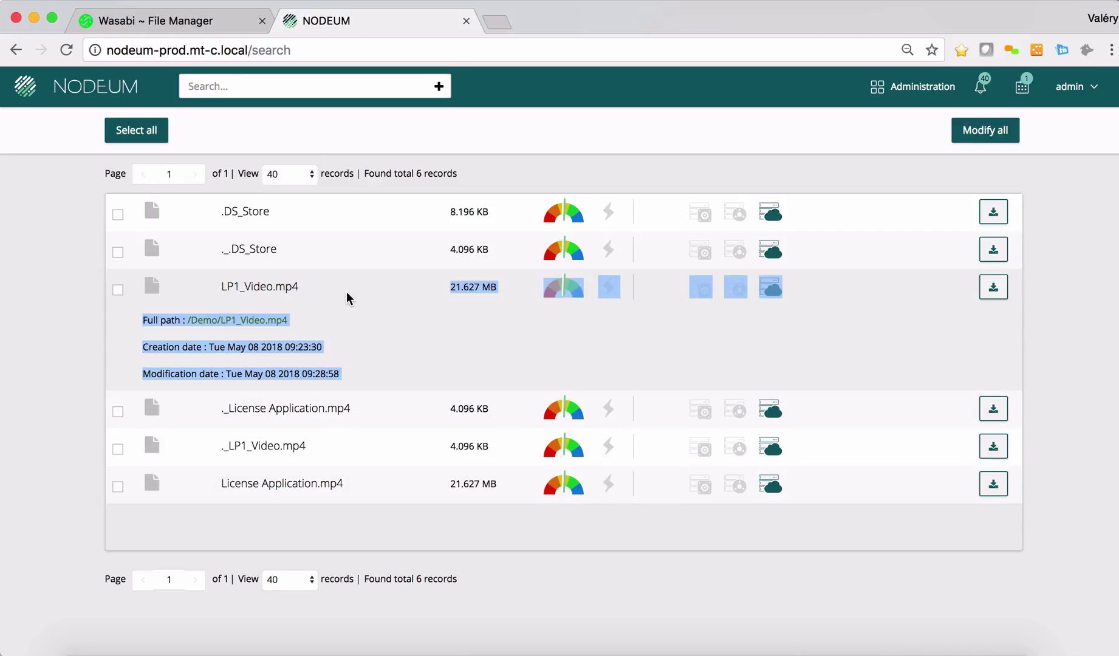
click(346, 292)
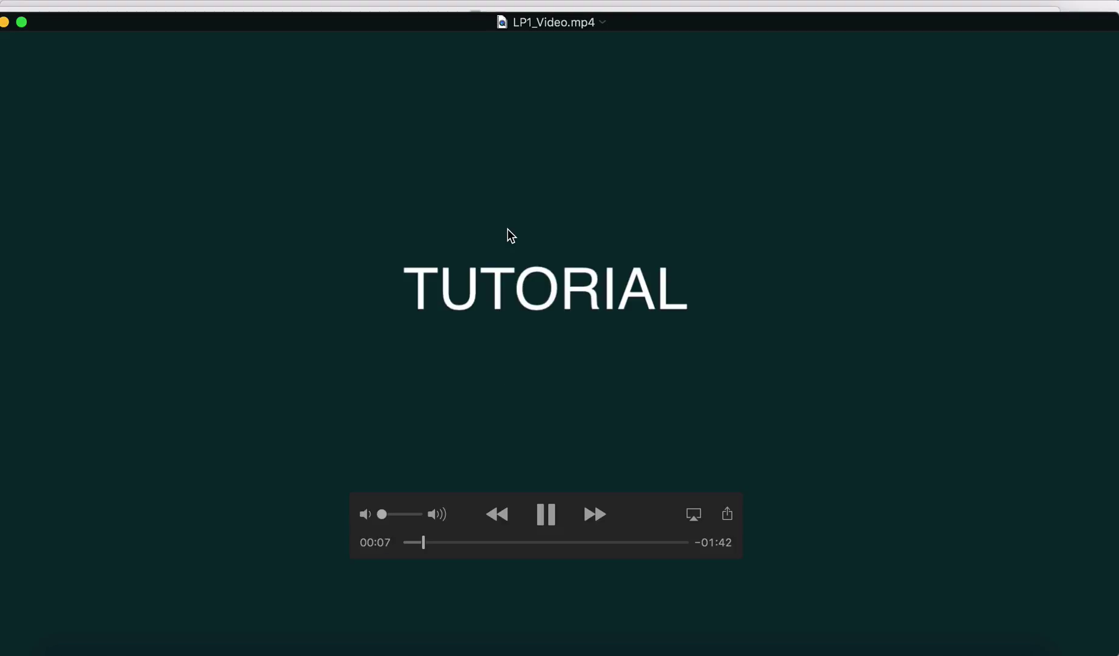
- Pause the tutorial and rerun the nodeum | WASA cloud search showing all six files
click(557, 511)
click(432, 651)
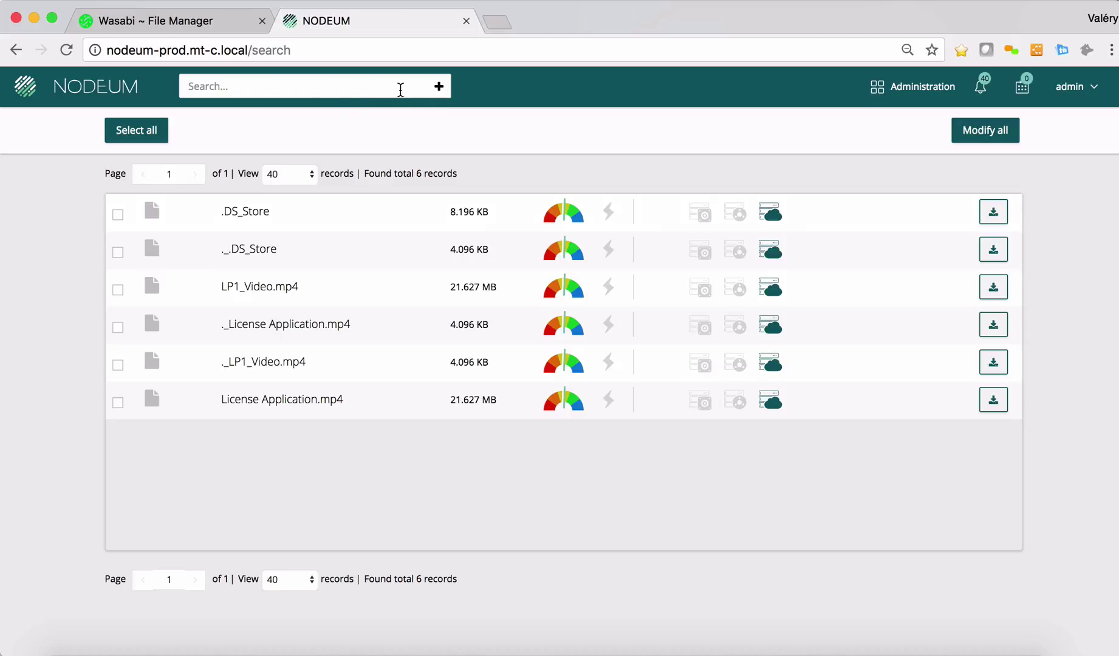
click(438, 90)
click(401, 129)
click(574, 368)
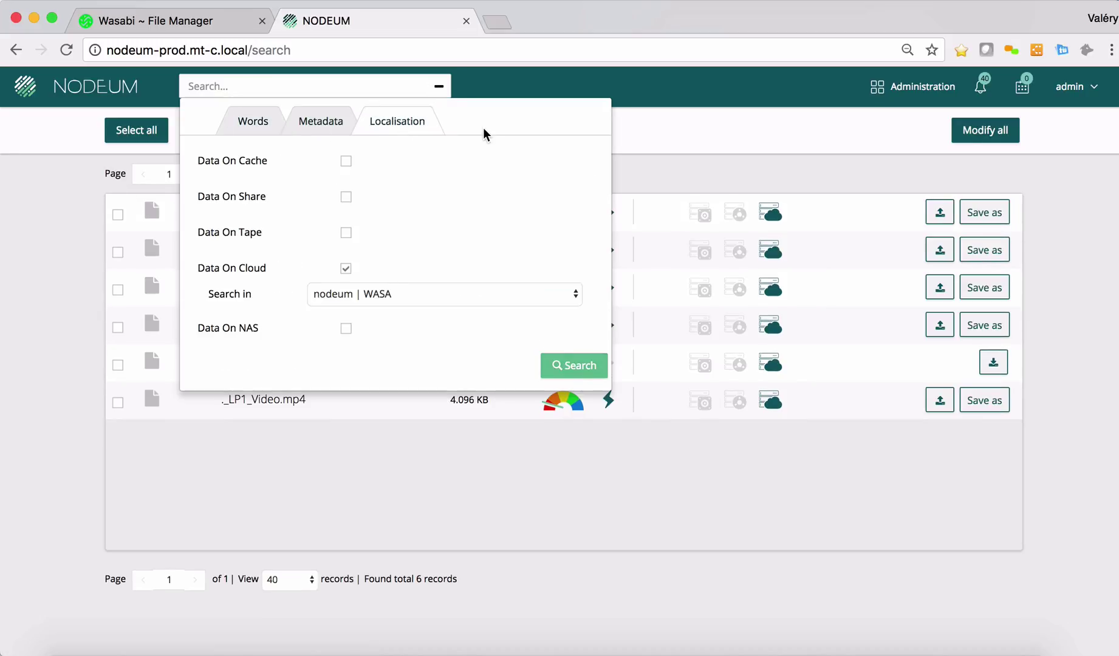
click(438, 87)
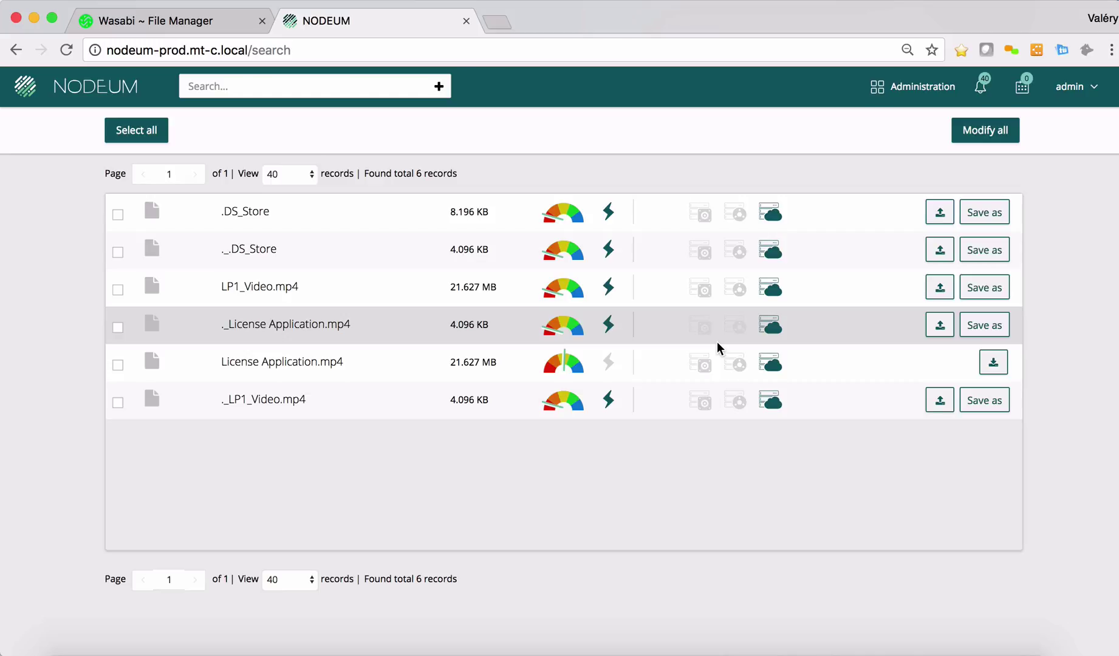
- In the Wasabi Console, close the object details so the Demo folder lists LP1_Video.mp4 at 20.6 MB
click(123, 15)
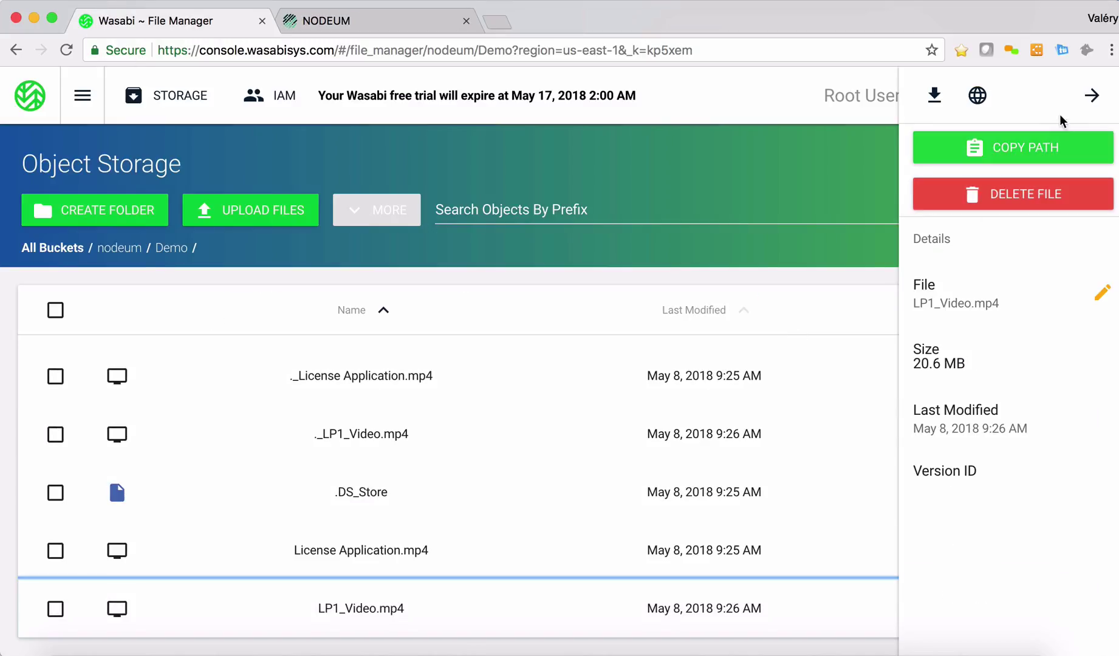
click(1092, 95)
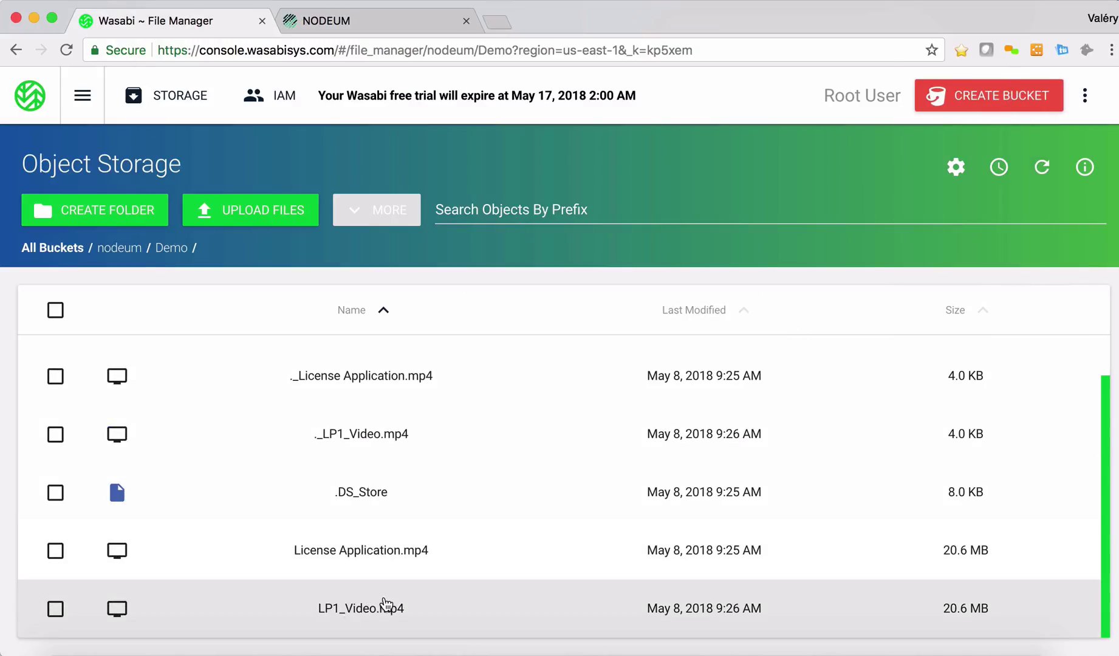